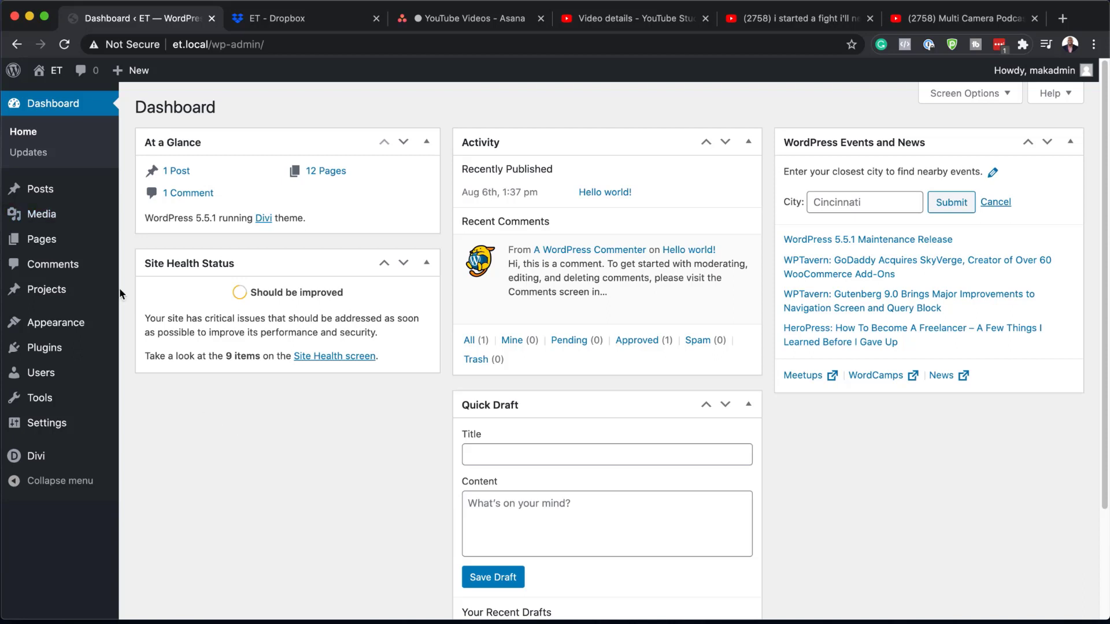
Step: Create a new page titled 'CSS' and switch it to the Divi Builder
mouse_move(51, 246)
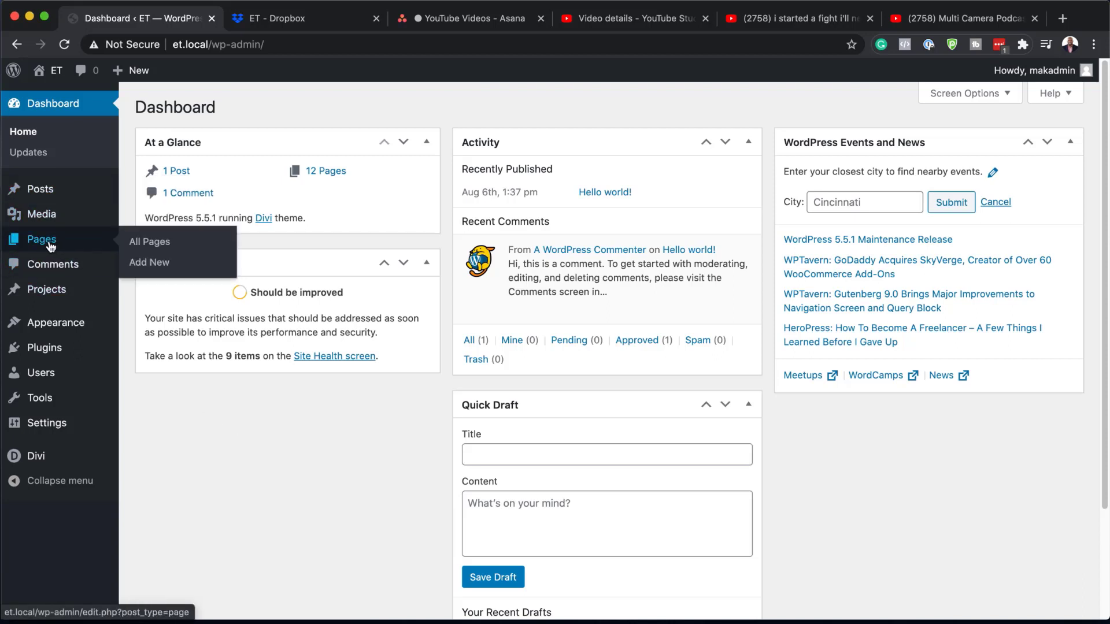
click(163, 263)
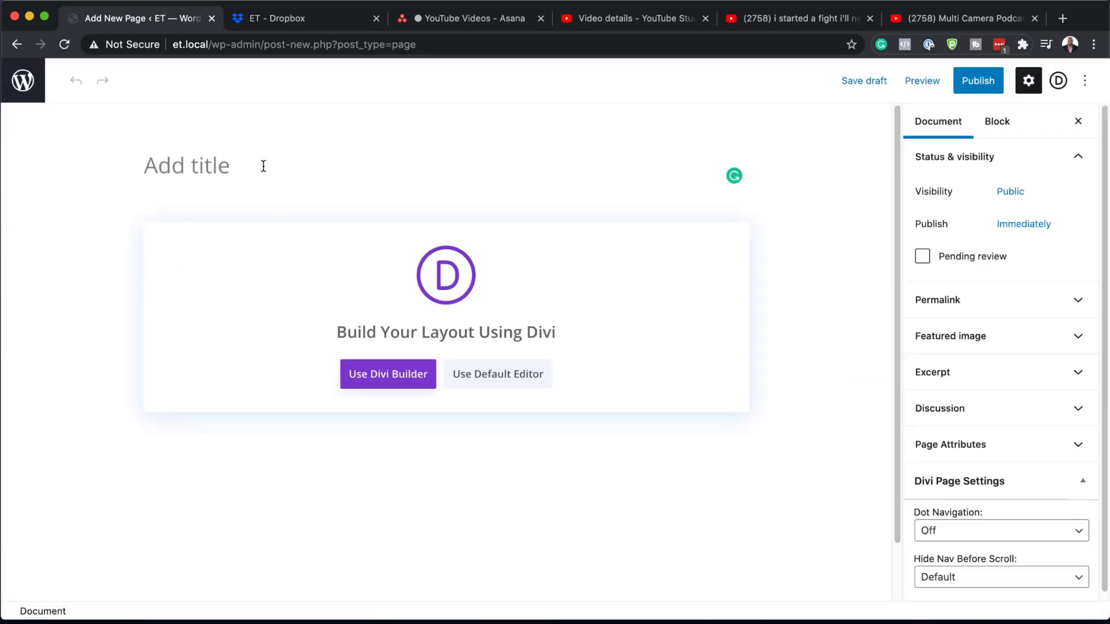
text(CSS)
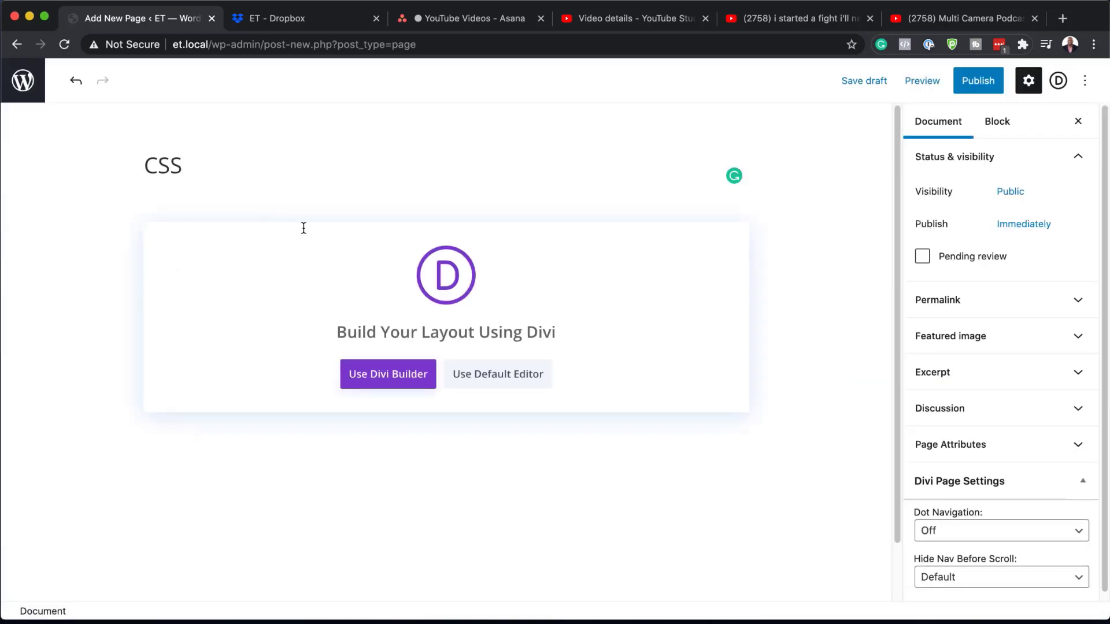
click(399, 379)
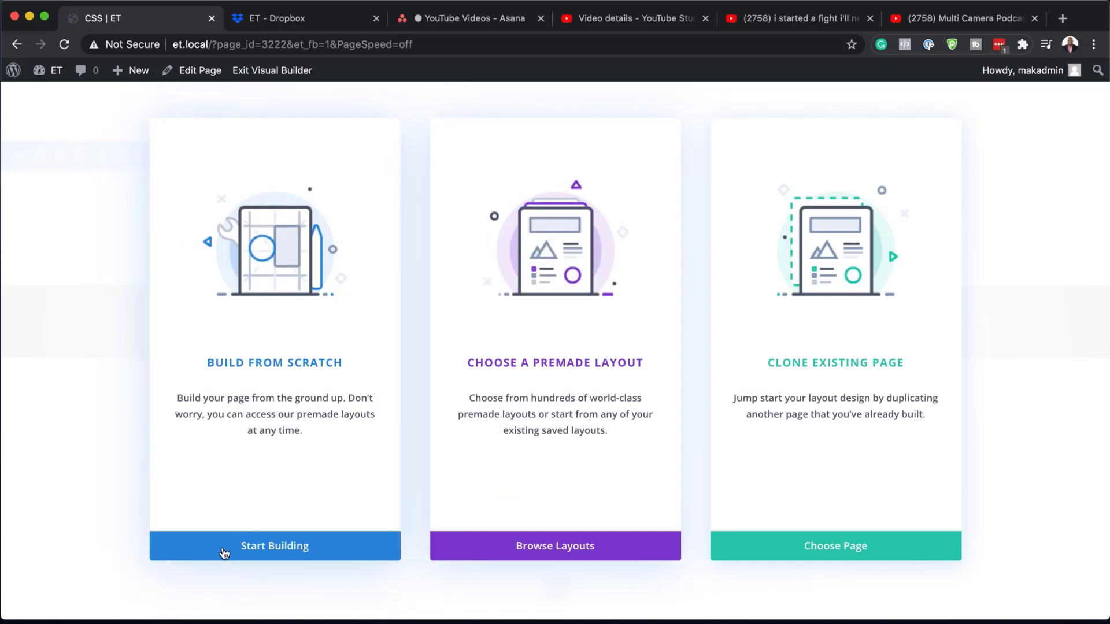
Step: Start building from blank, add a two-column row, and insert a Call To Action module
click(279, 550)
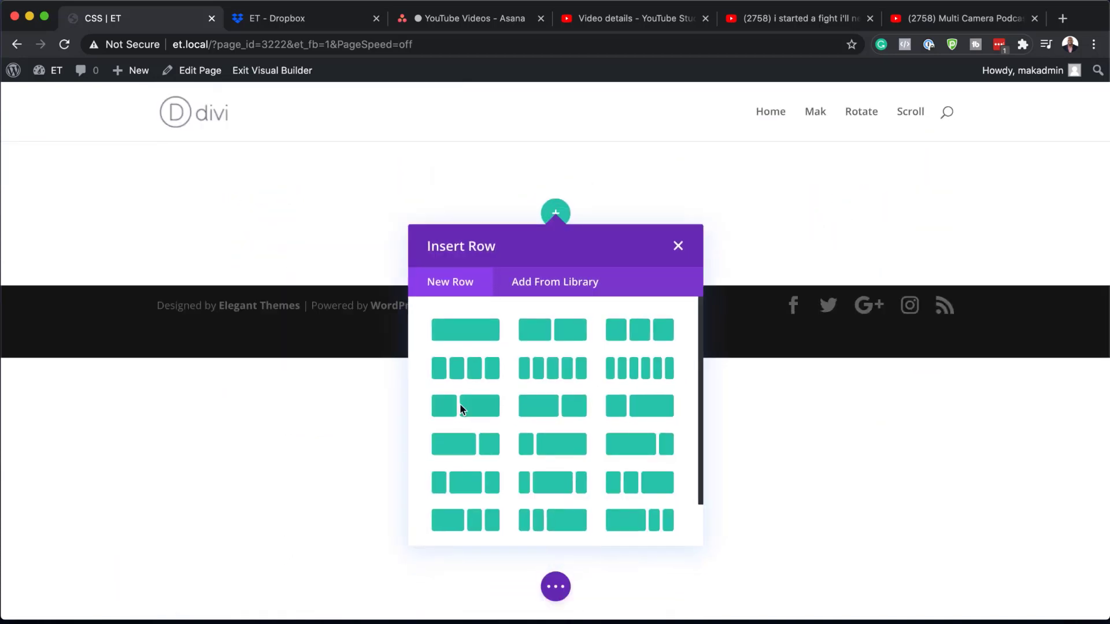
click(560, 340)
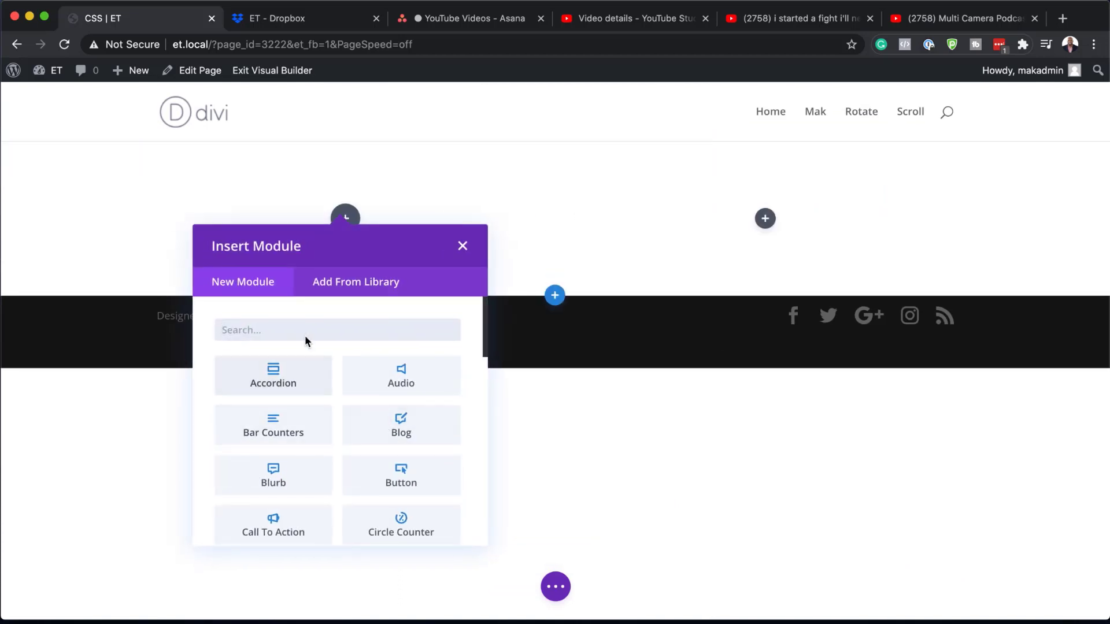
text(call)
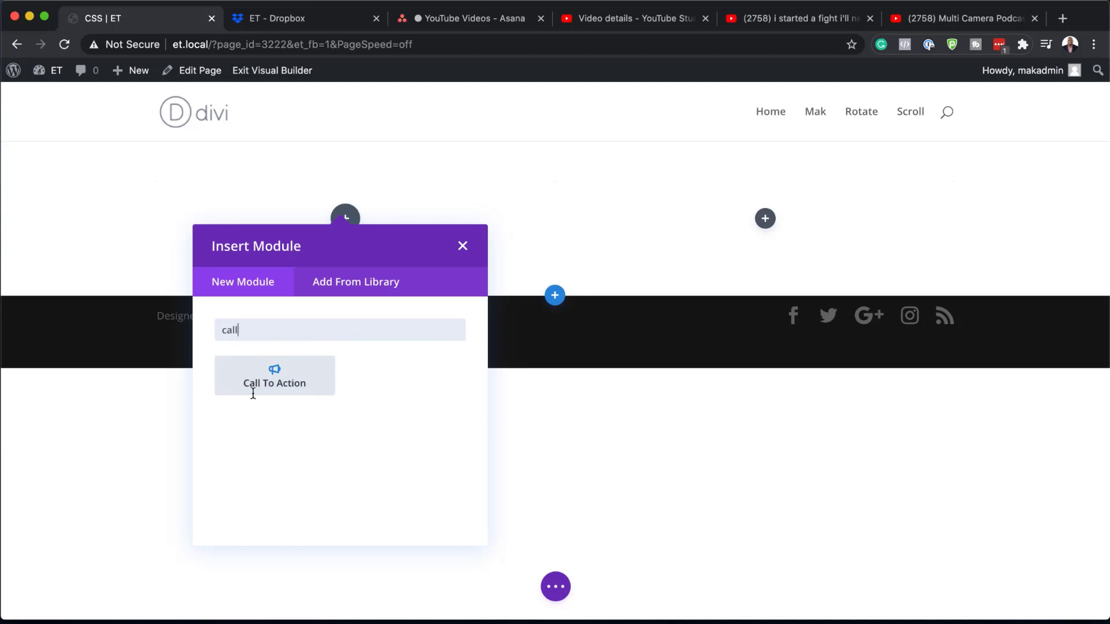
click(254, 388)
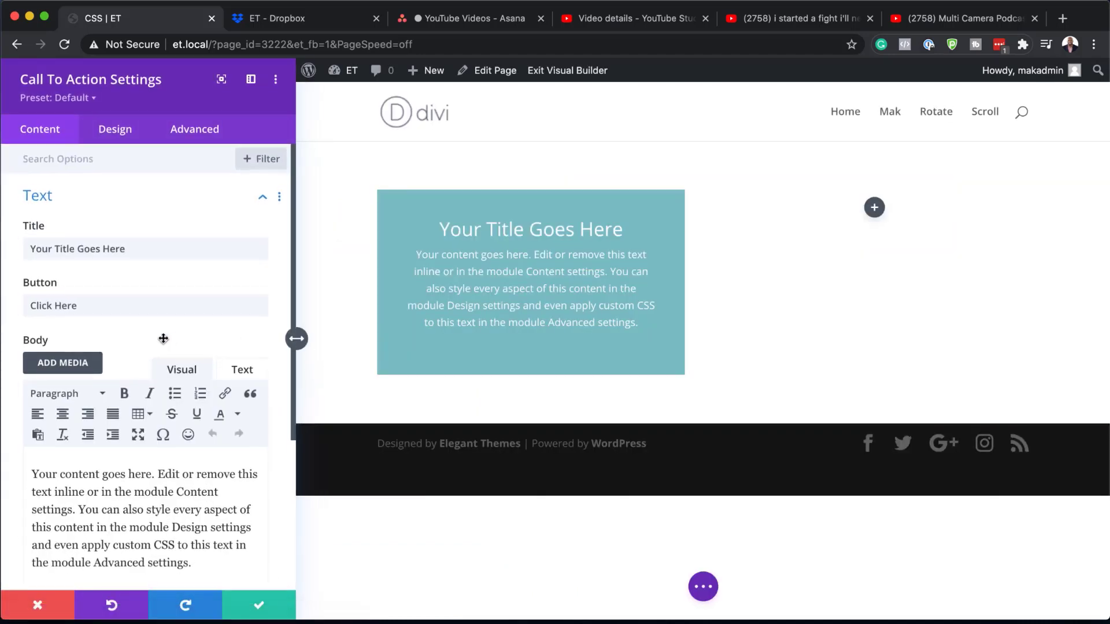
Step: Set the call-to-action's Button Link URL to '#'
scroll(150, 449, down, 5)
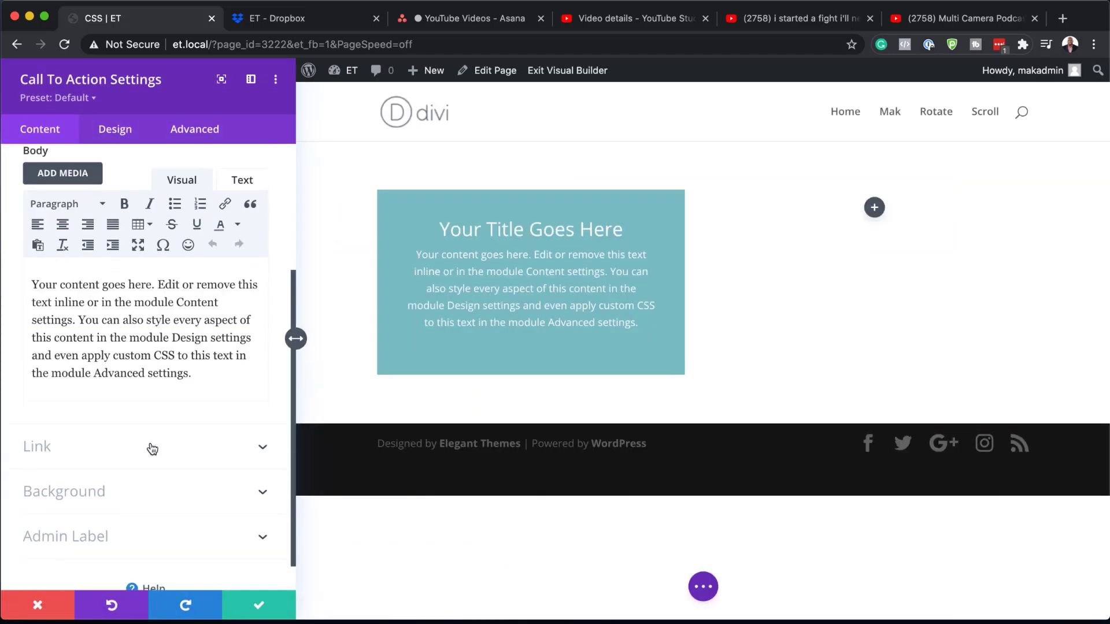
click(129, 467)
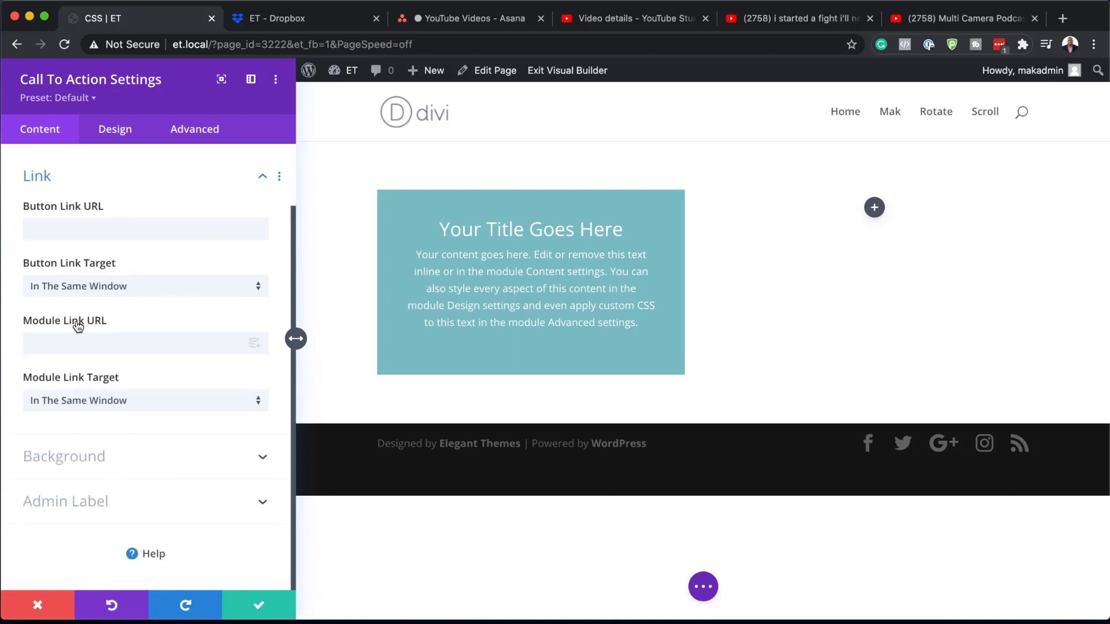
click(68, 224)
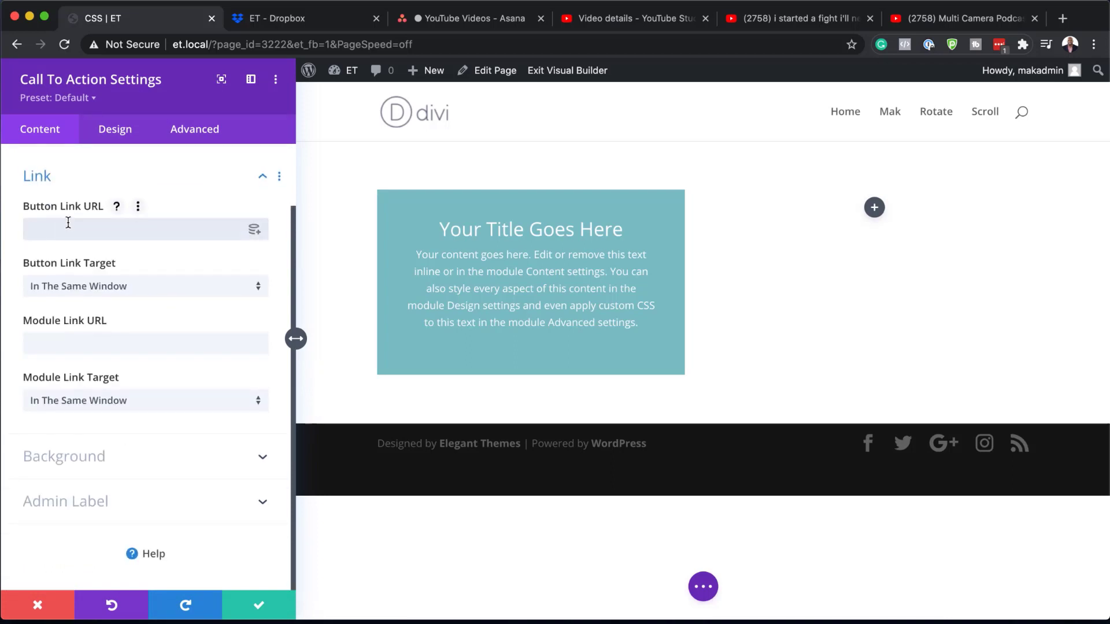
text(#)
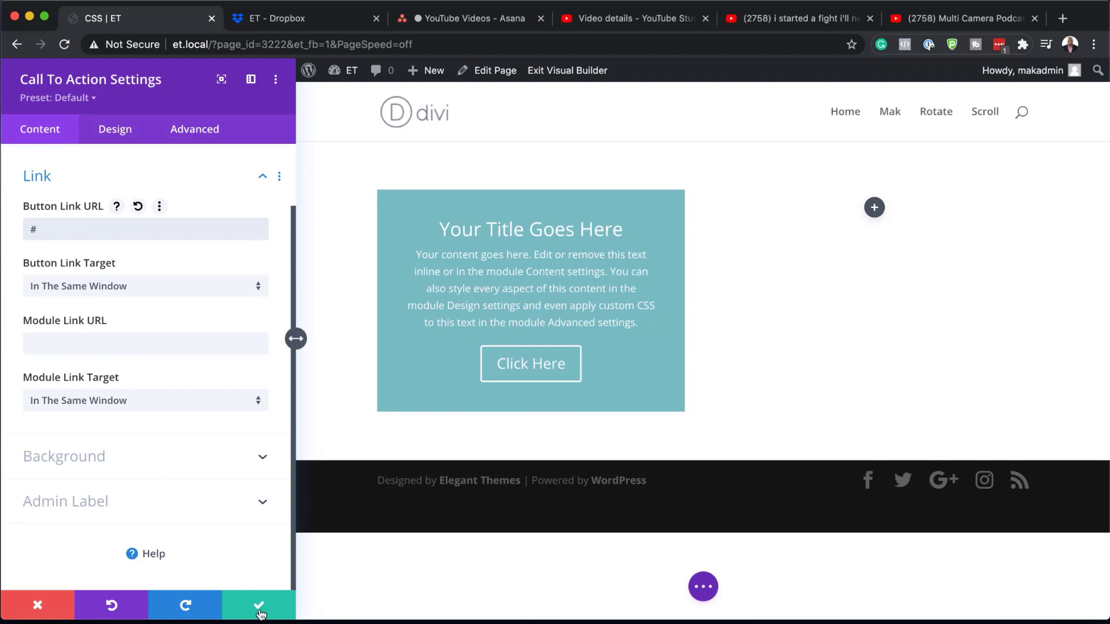
Step: Change the module background from teal to dark navy #041a33
click(127, 135)
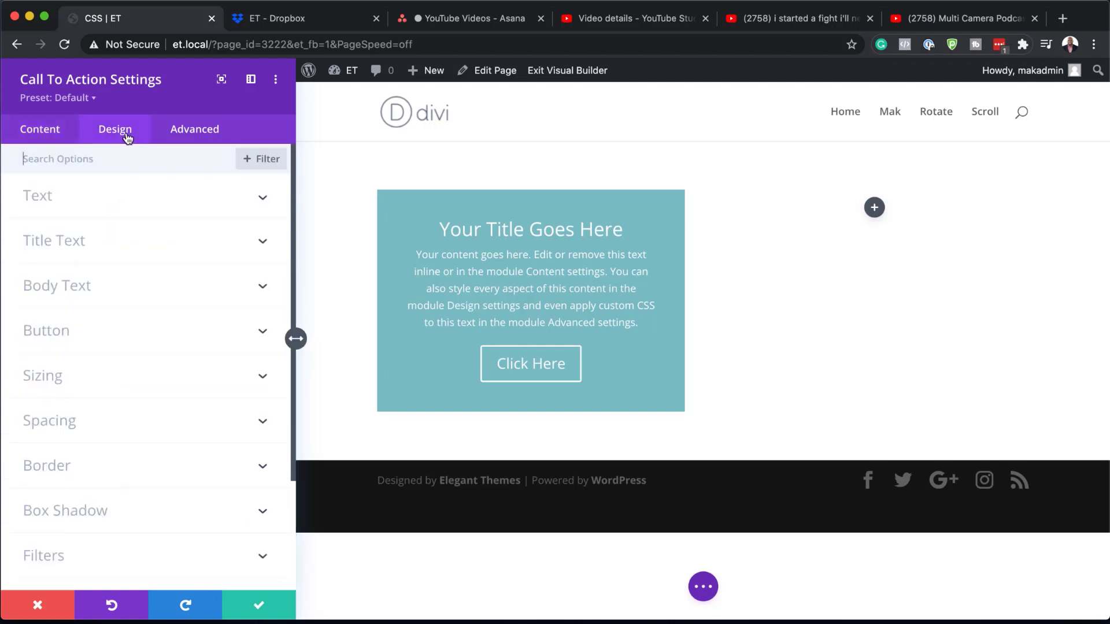
click(43, 134)
scroll(176, 438, down, 2)
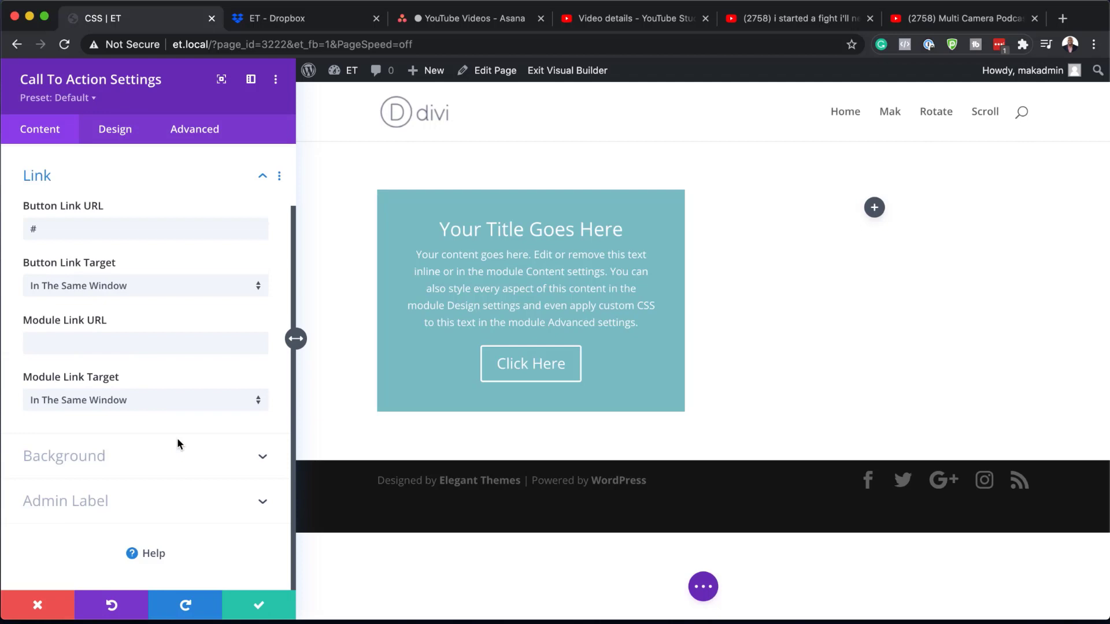
click(122, 461)
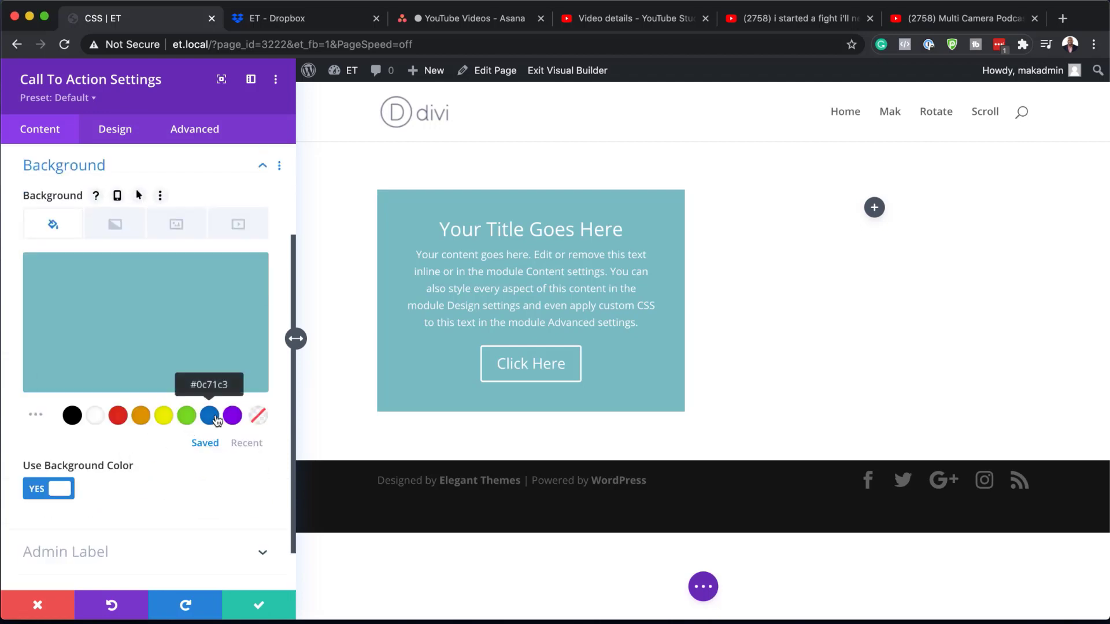
click(186, 415)
click(210, 322)
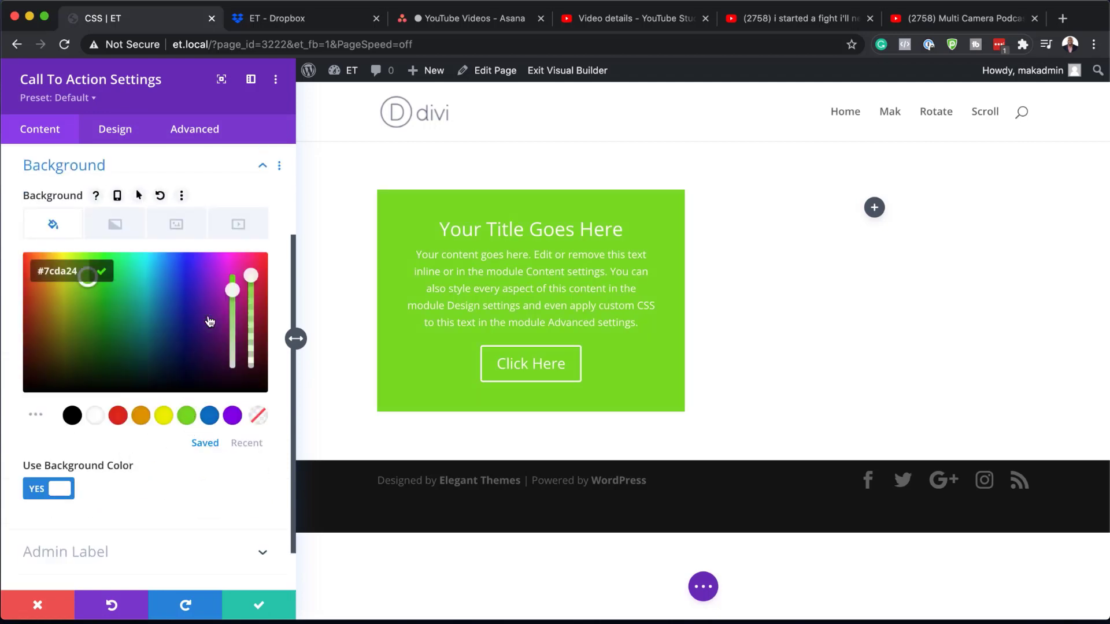
drag(167, 299, 168, 366)
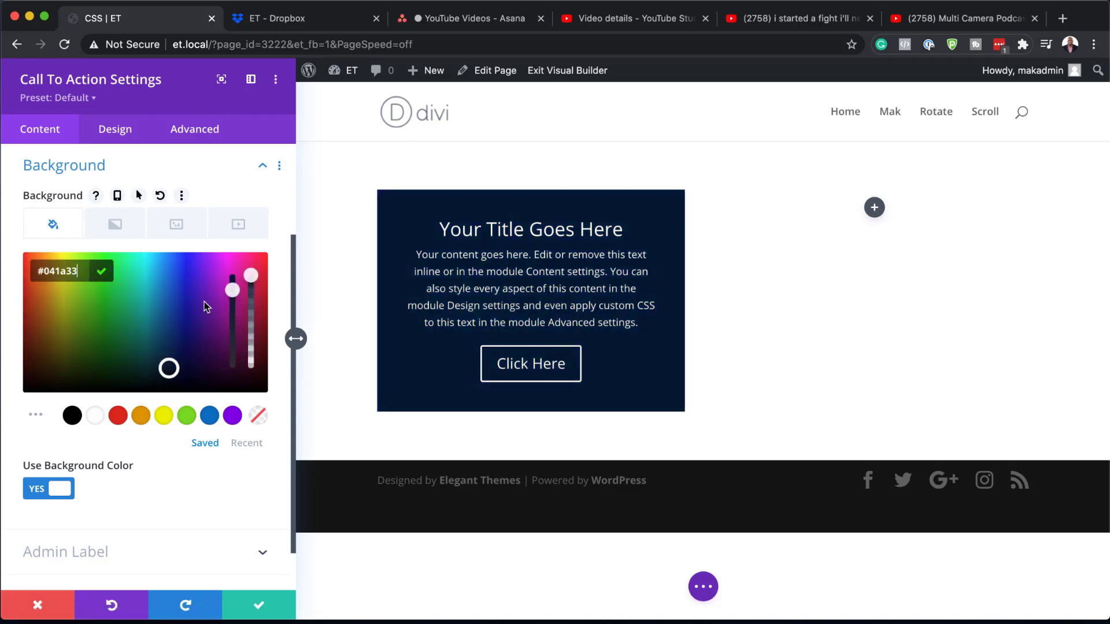
Step: Turn on Use Custom Styles for Button and make the button text white
click(118, 130)
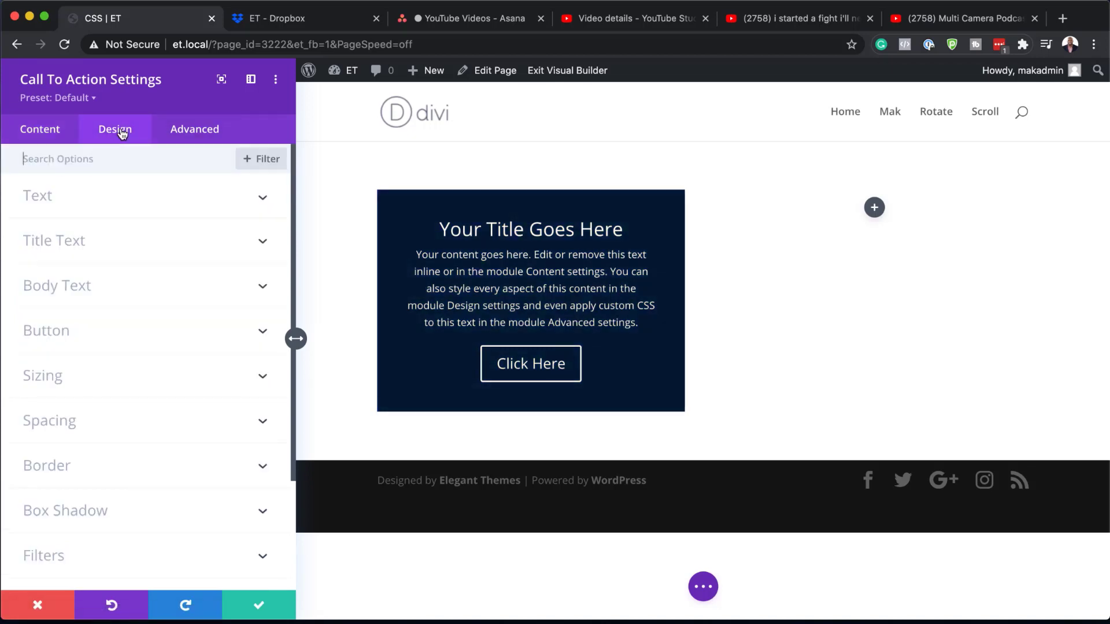
click(83, 336)
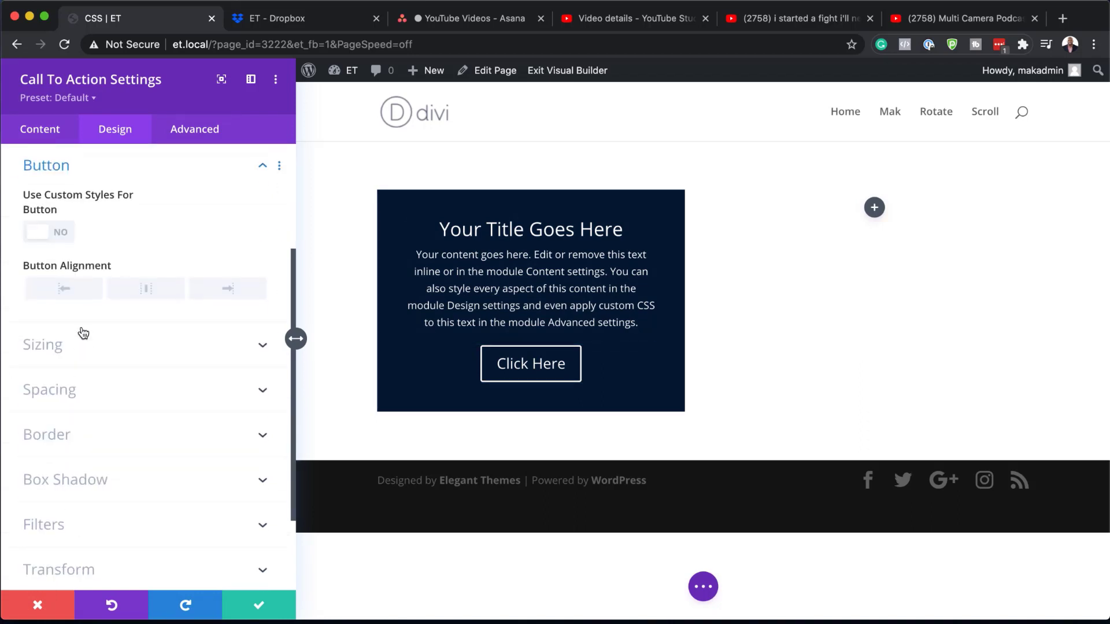
click(65, 235)
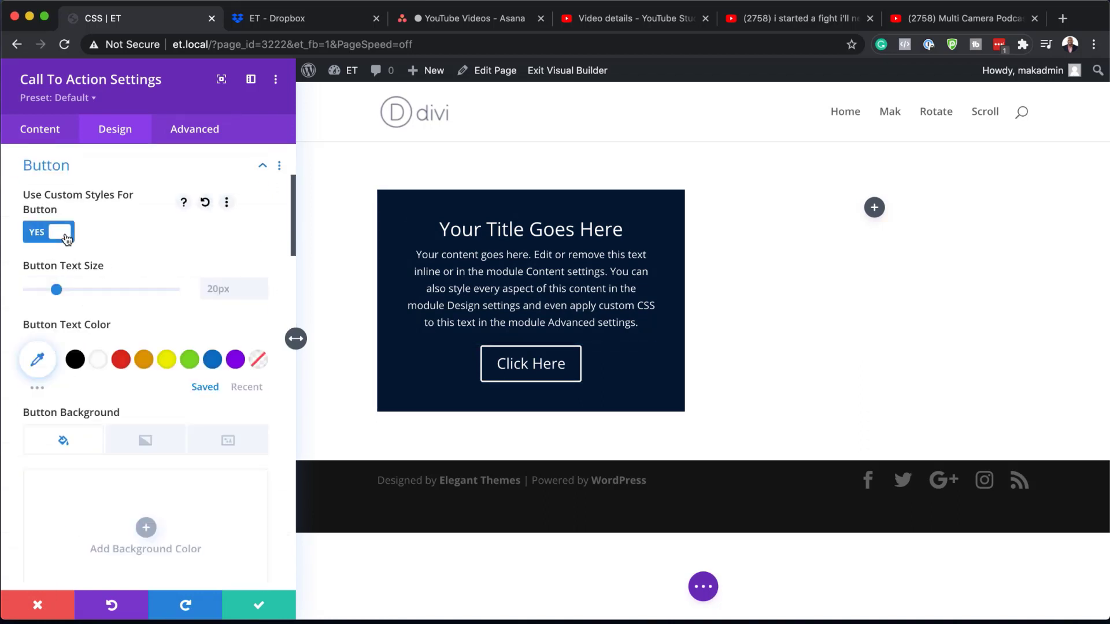
click(122, 364)
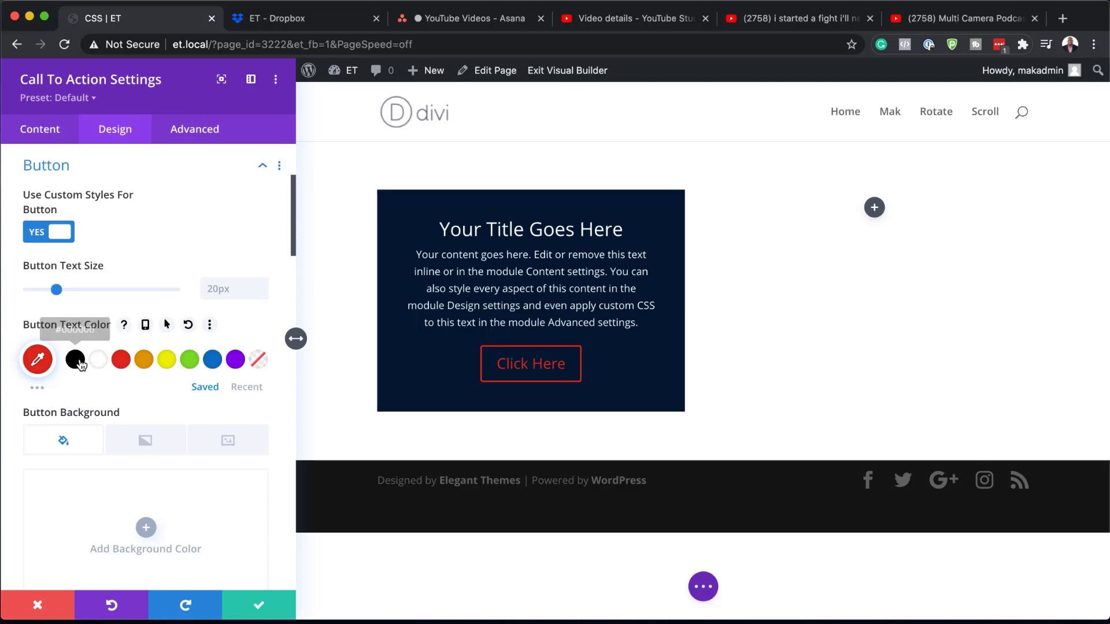
click(98, 360)
Step: Give the Click Here button a red background and a red border
scroll(144, 457, down, 2)
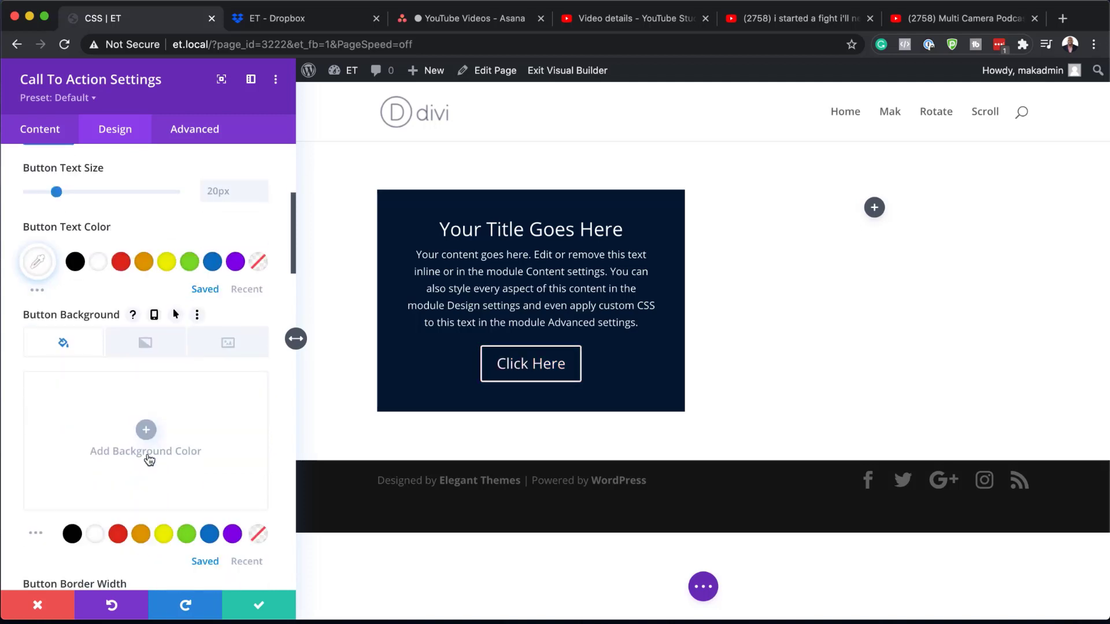
click(120, 532)
scroll(129, 514, down, 1)
scroll(129, 514, down, 3)
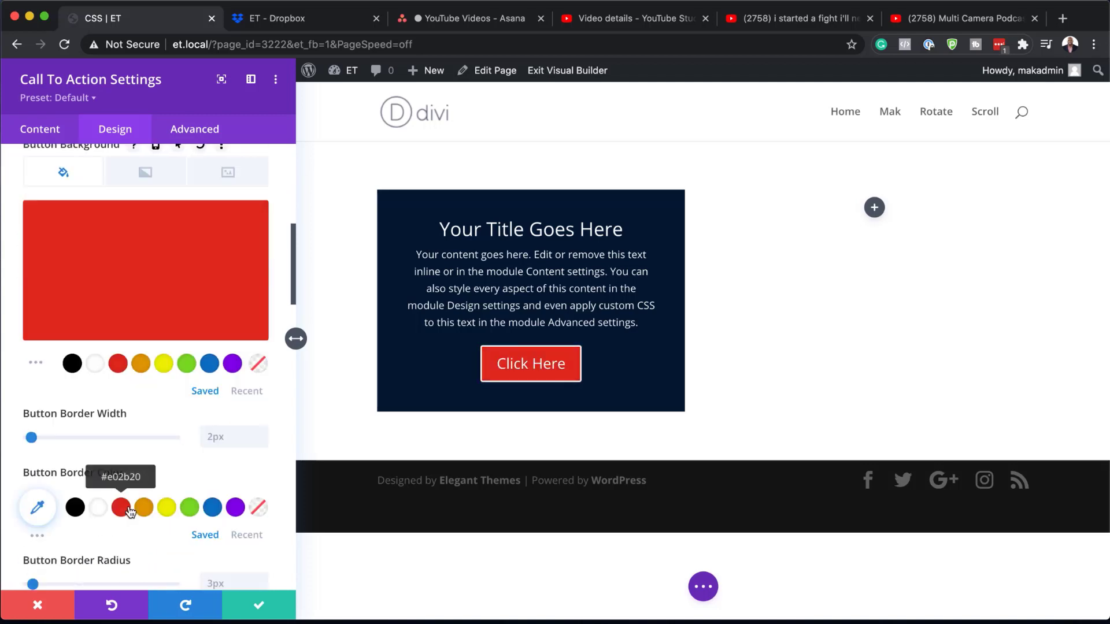
click(121, 507)
scroll(152, 504, down, 1)
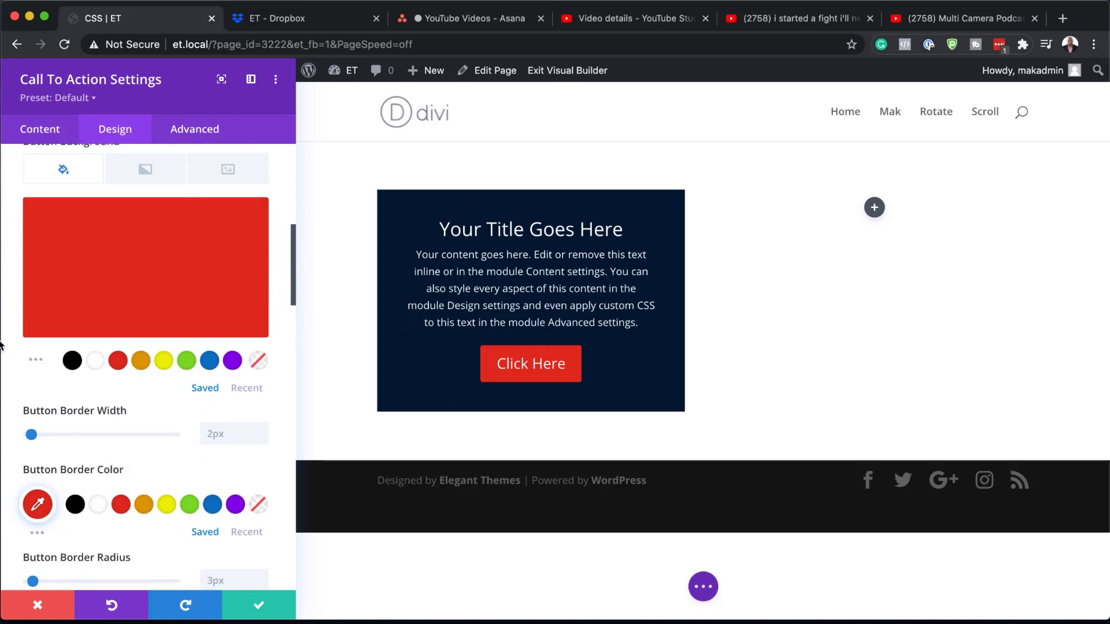
scroll(156, 447, down, 3)
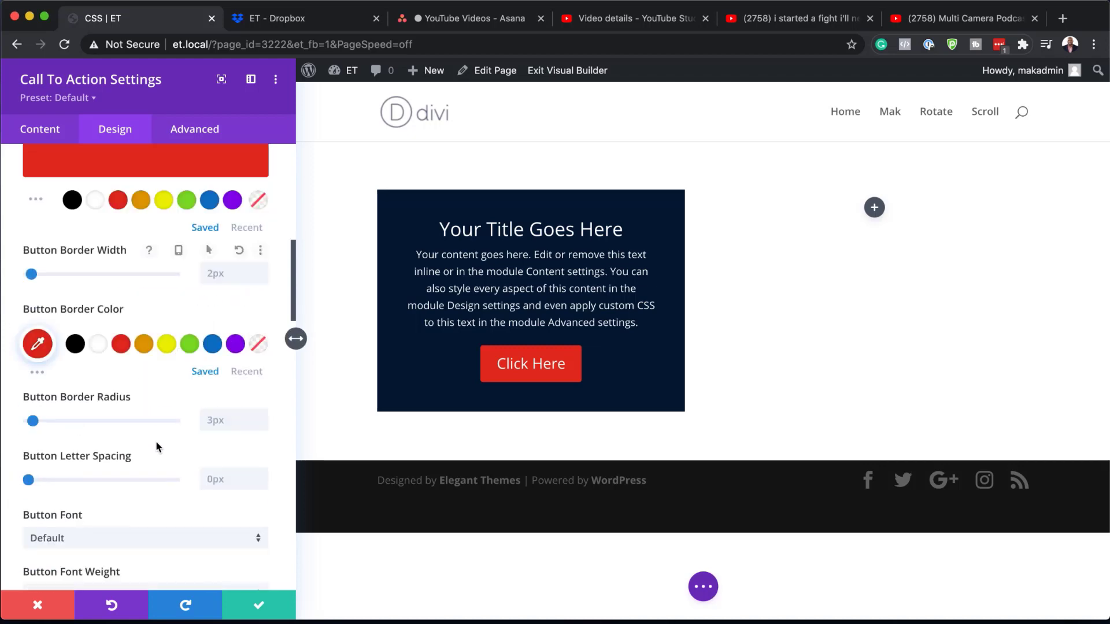
scroll(156, 447, down, 10)
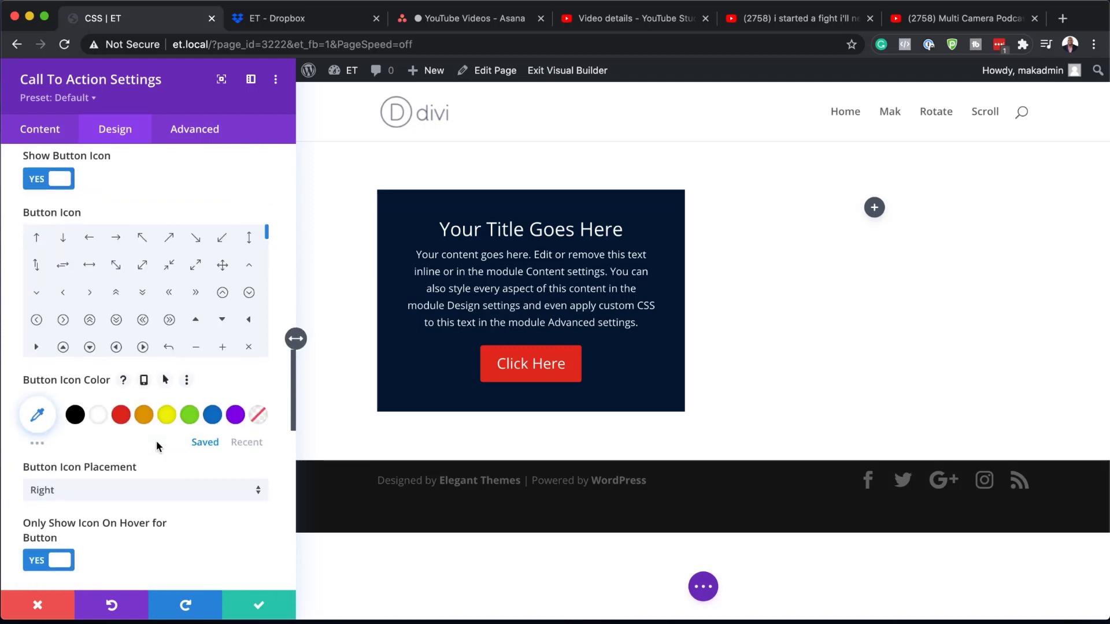
scroll(156, 442, down, 1)
scroll(124, 444, down, 3)
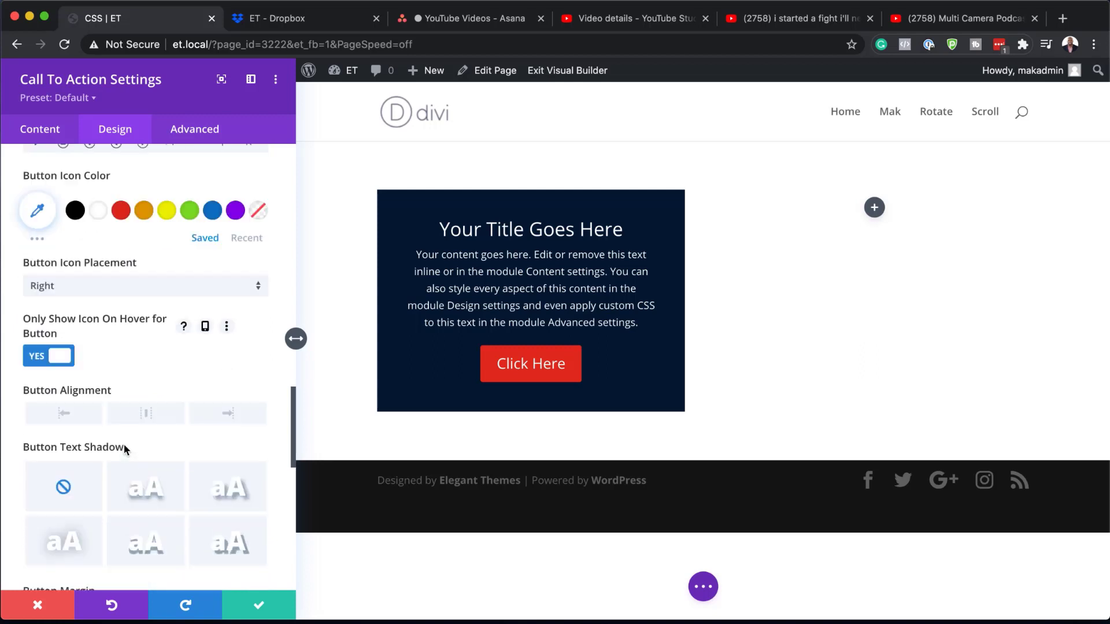
scroll(124, 446, down, 3)
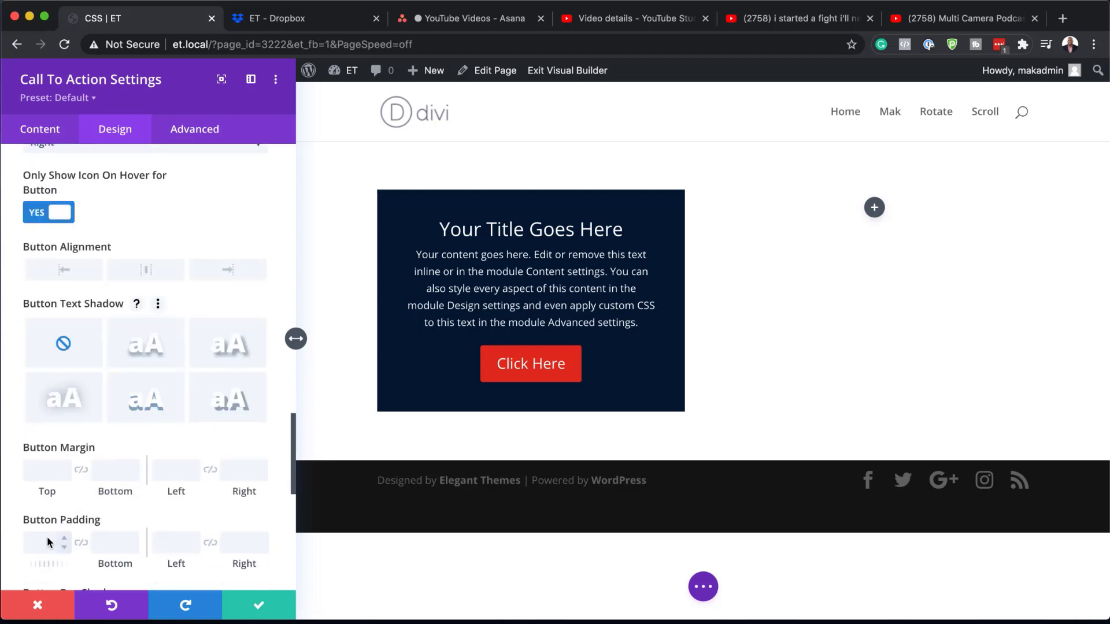
scroll(47, 538, down, 1)
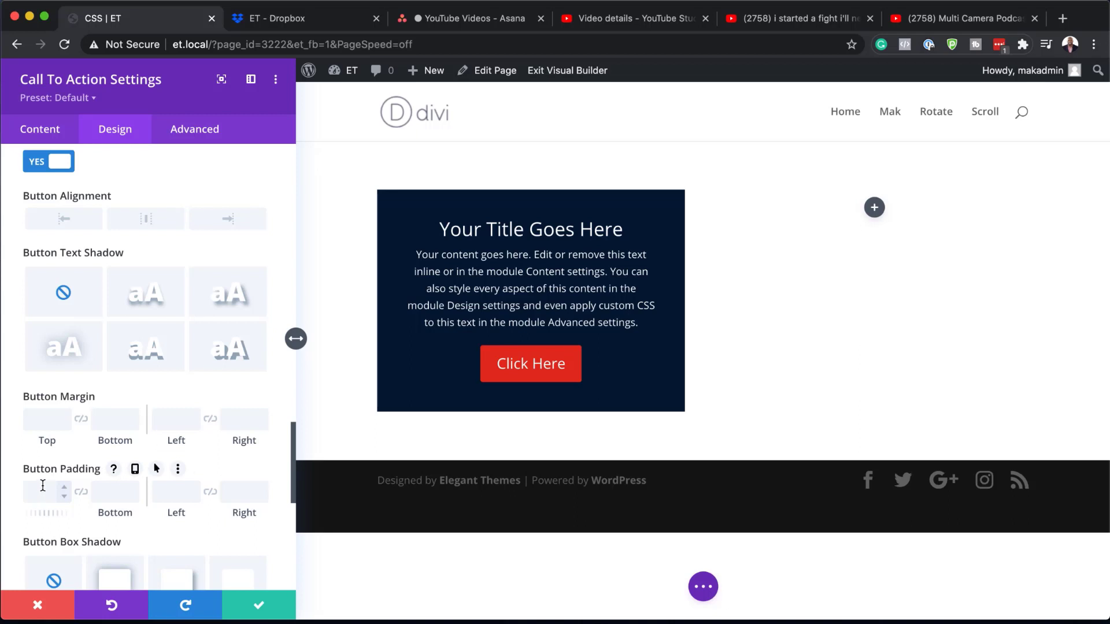
Step: Expand the call-to-action's Advanced > Custom CSS options down to the empty Promo Button field
click(213, 135)
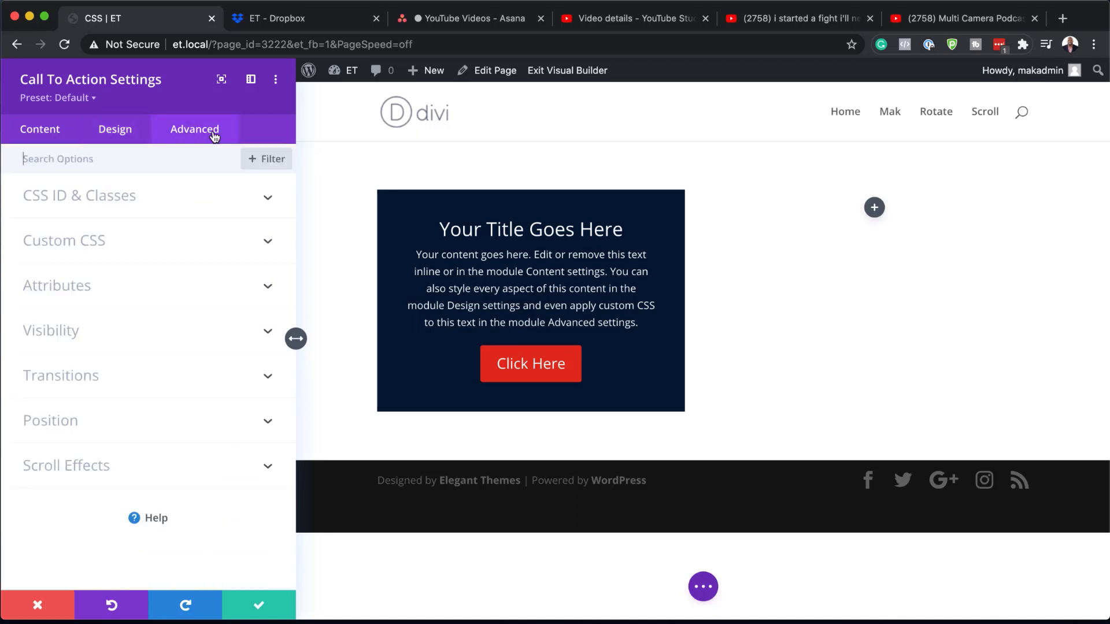
click(142, 241)
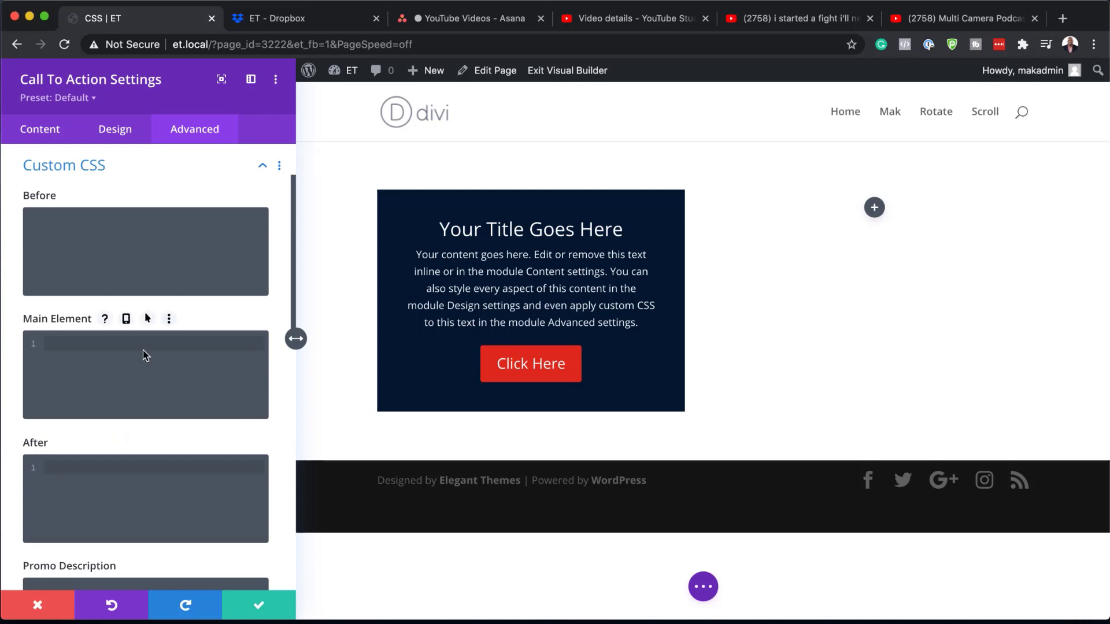
scroll(230, 428, down, 2)
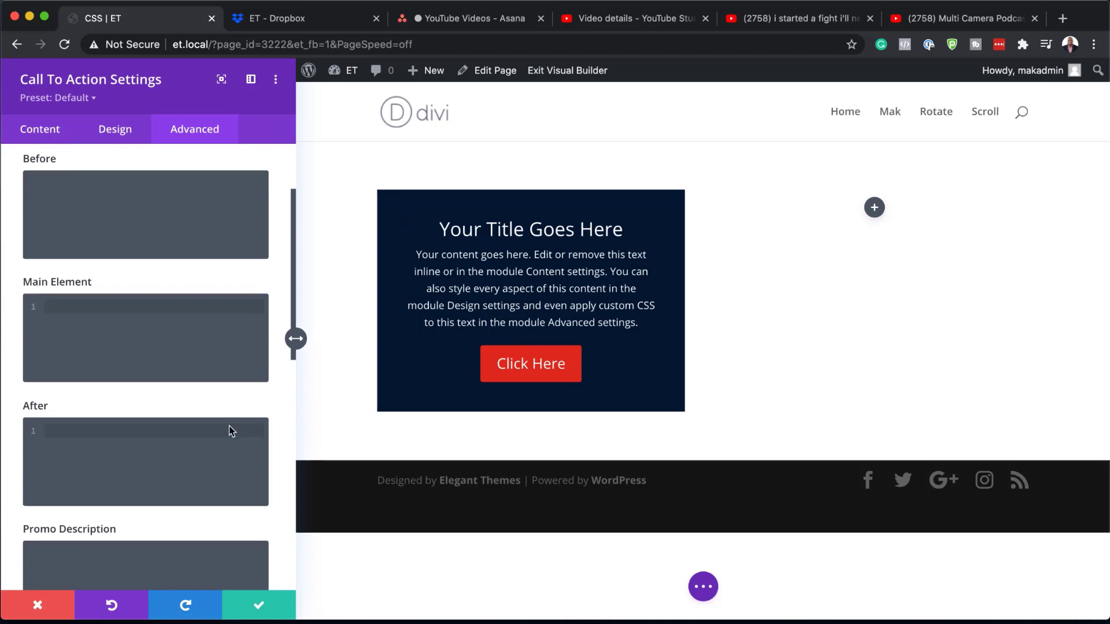
scroll(204, 415, down, 4)
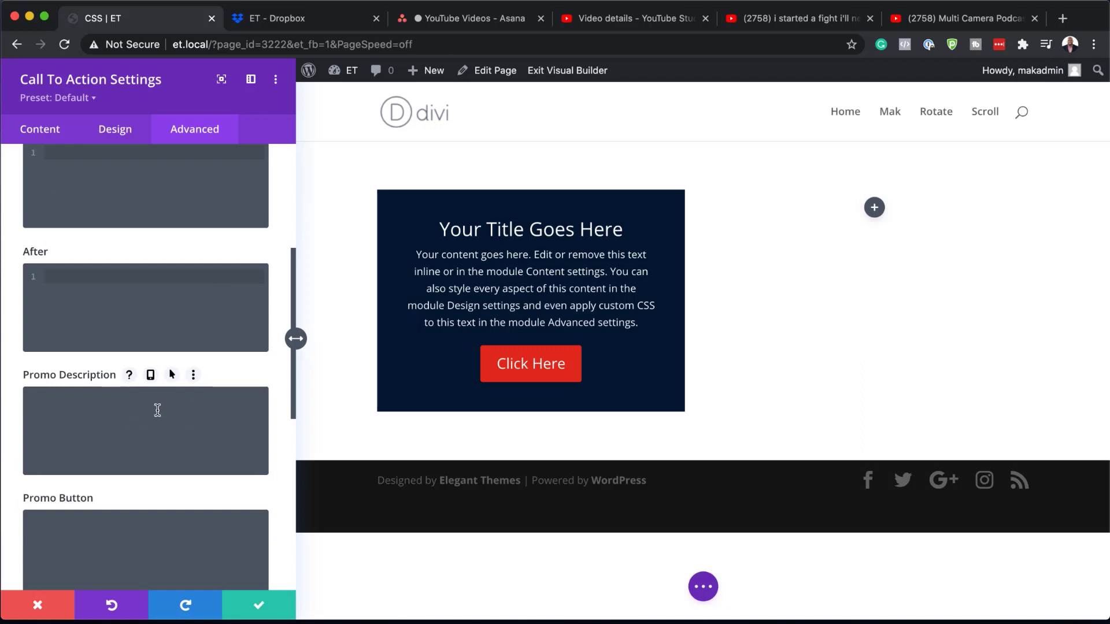
scroll(134, 425, down, 2)
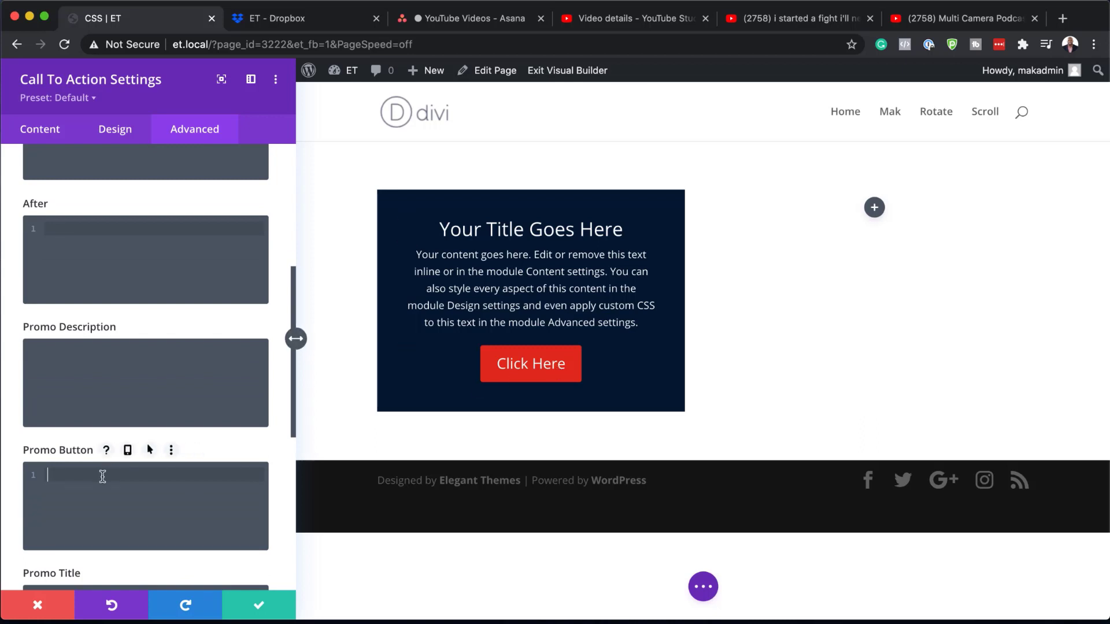
Step: Enter 'padding: 40px;' in the Promo Button CSS field, fixing the mistyped value
text(padding: 10pc)
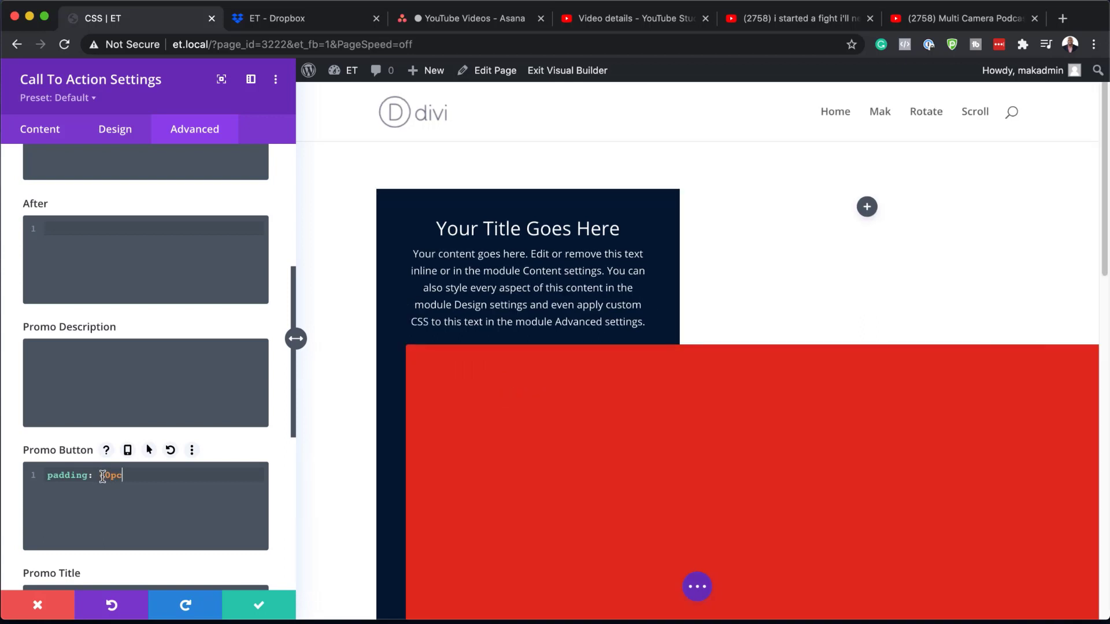
key(BackSpace)
key(BackSpace)
key(BackSpace)
key(BackSpace)
text(40px)
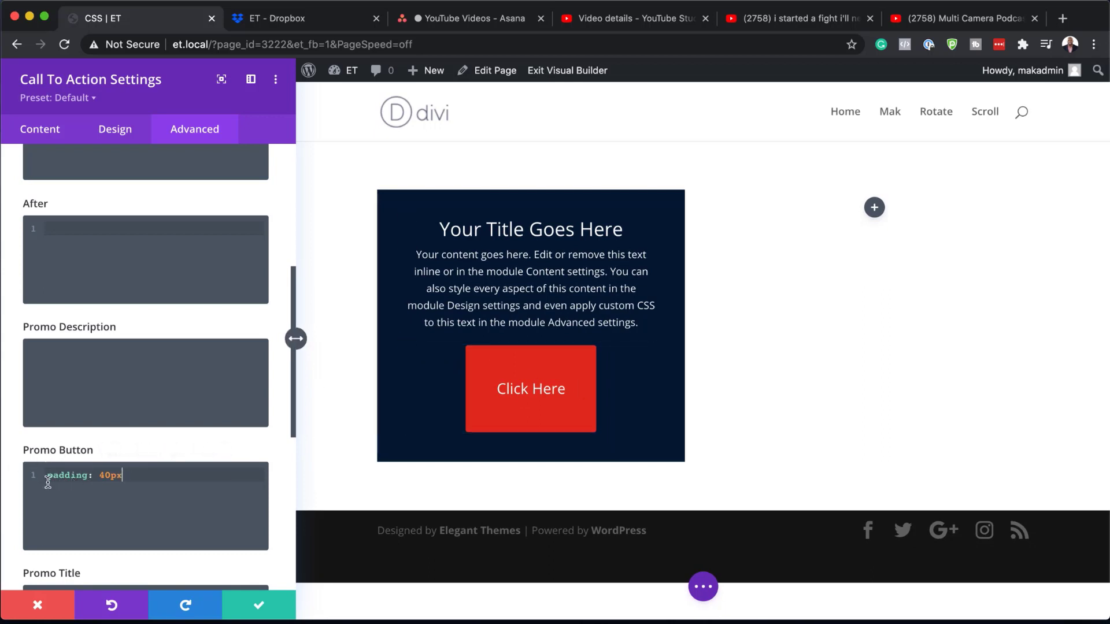
drag(43, 475, 139, 478)
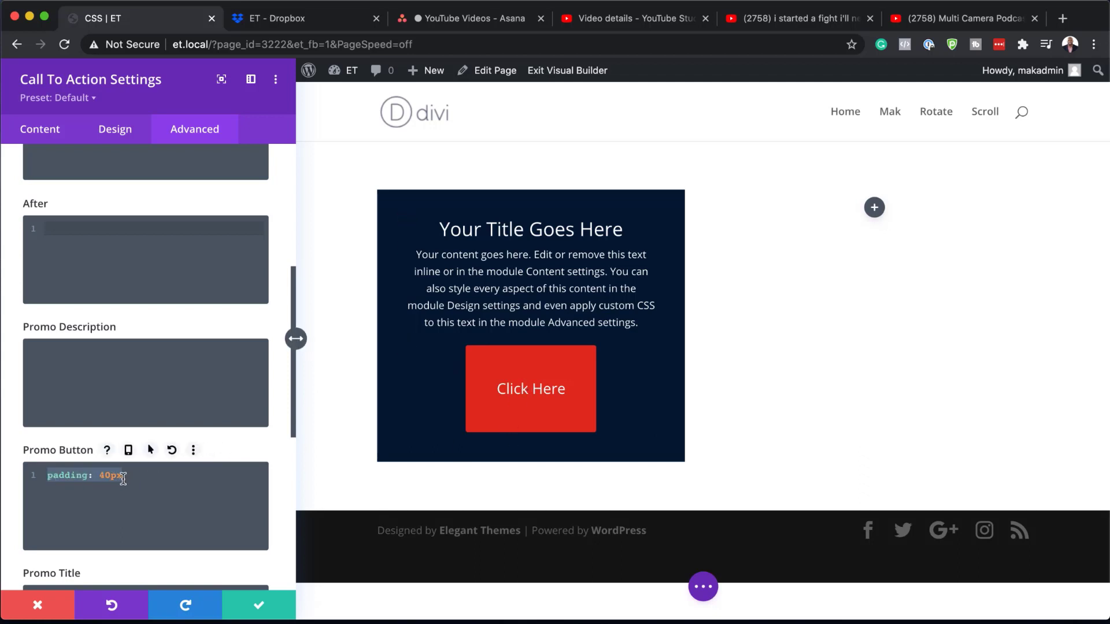
click(90, 475)
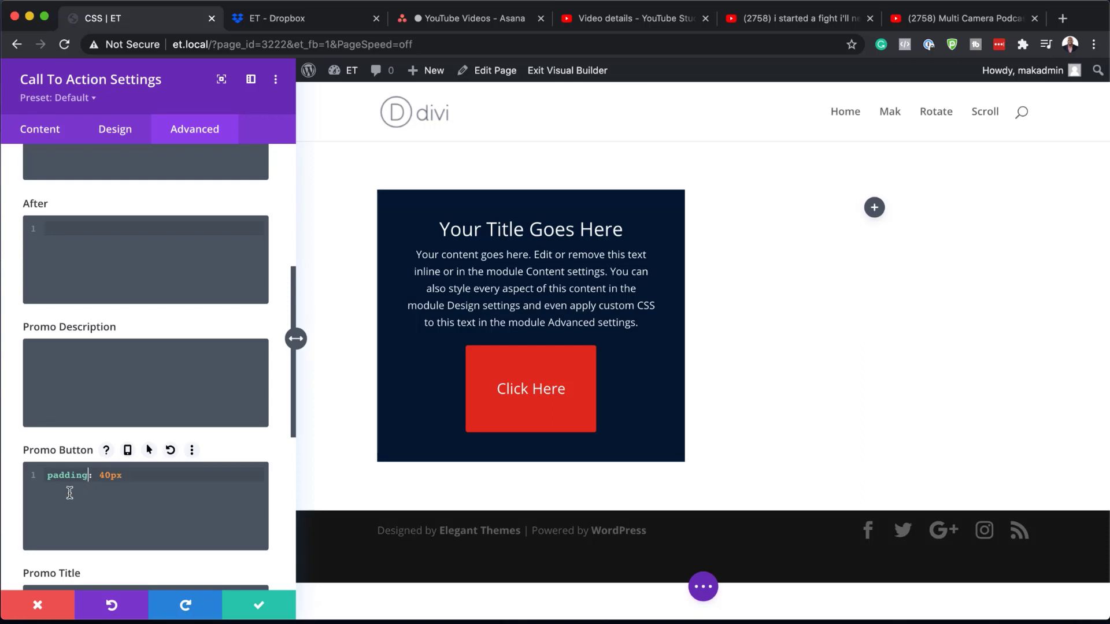
mouse_move(488, 362)
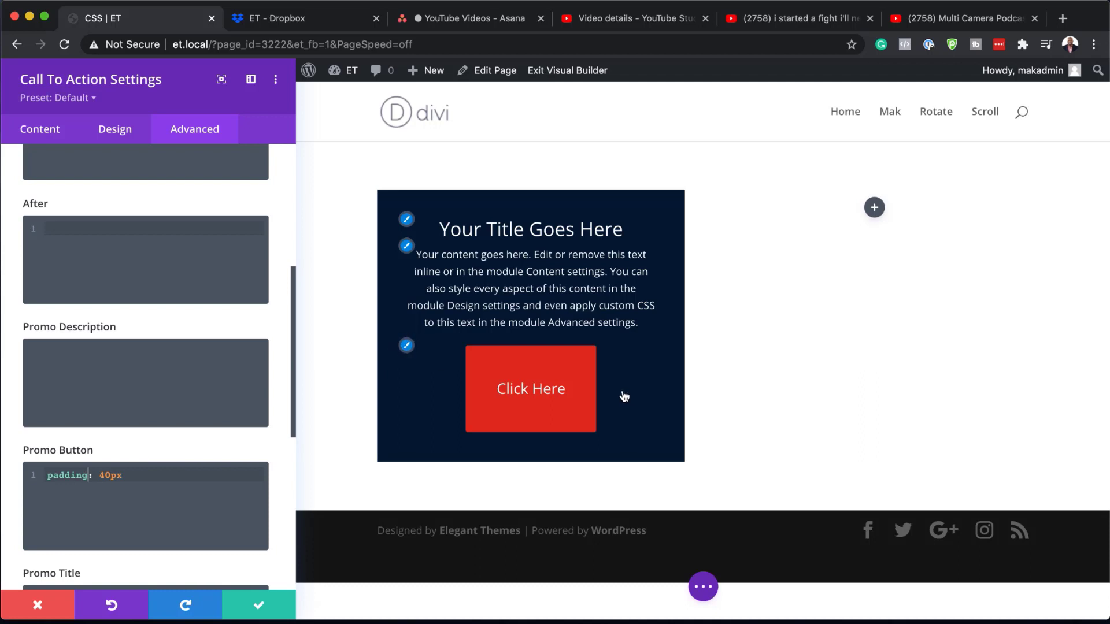
click(134, 475)
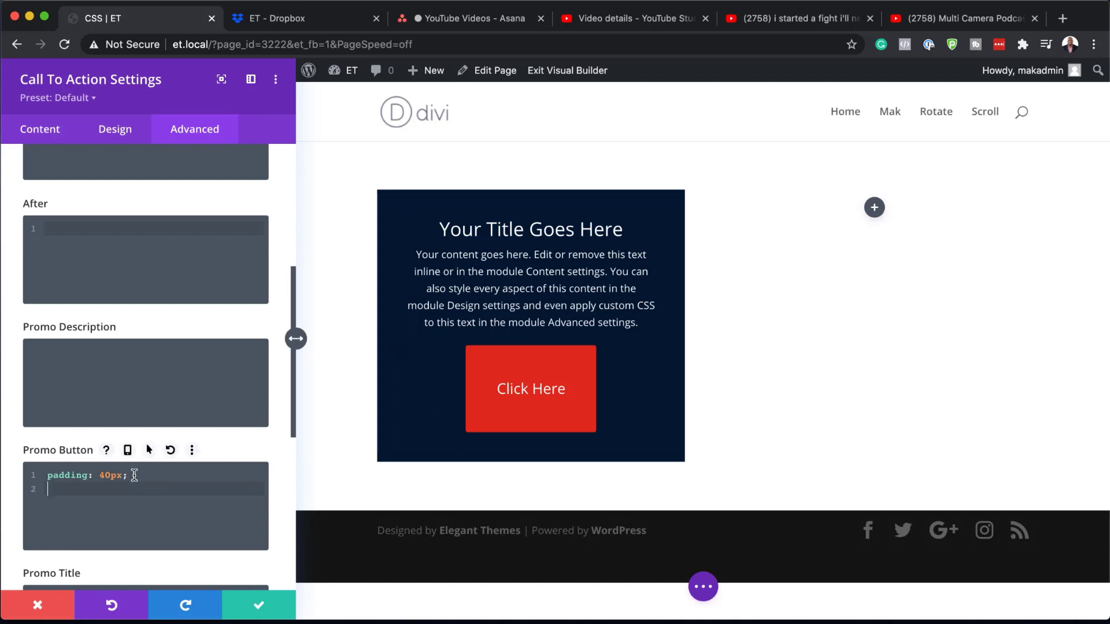
Step: Add 'margin-top: 40px' on a second line of the Promo Button CSS
text(margin-top: 40)
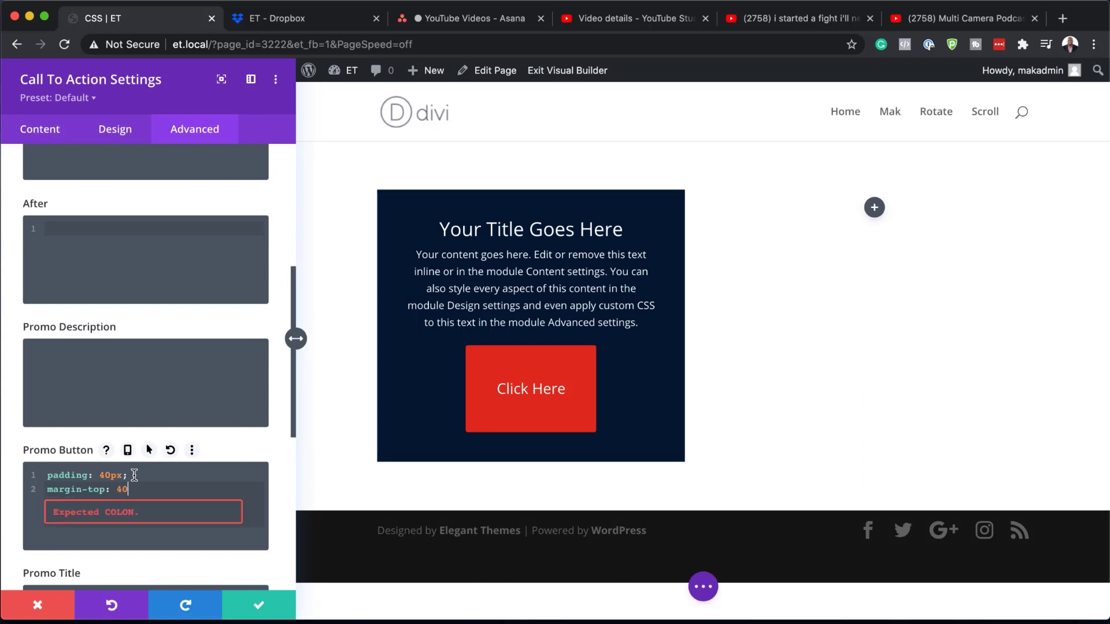
text(px)
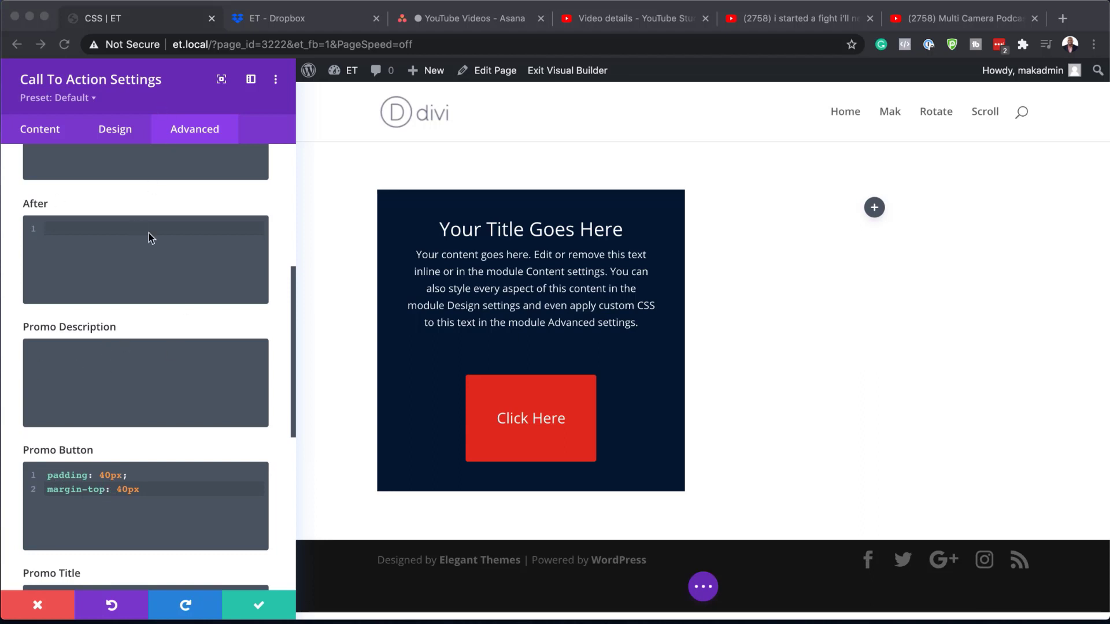
key(super+Tab)
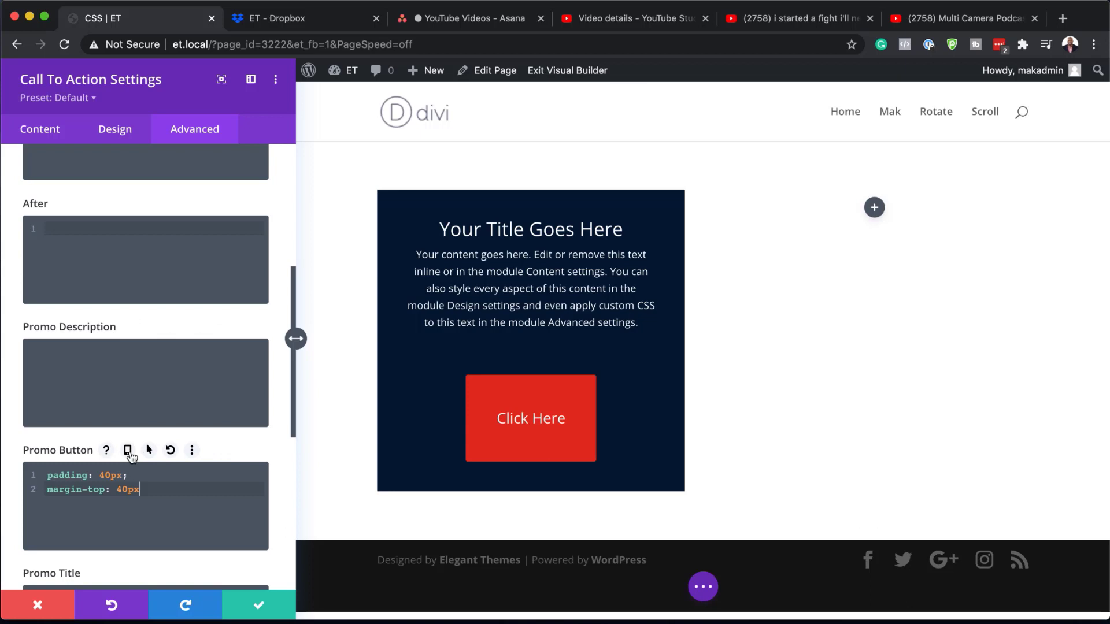
Step: Enable responsive Promo Button CSS, preview the phone version, then return to desktop
click(129, 452)
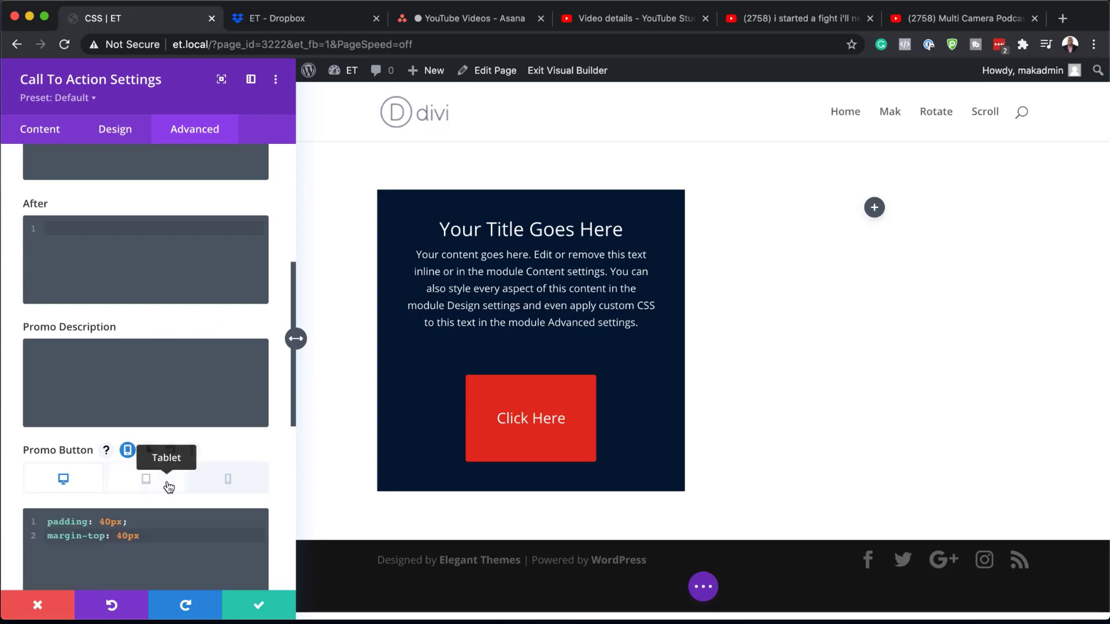
scroll(166, 485, down, 3)
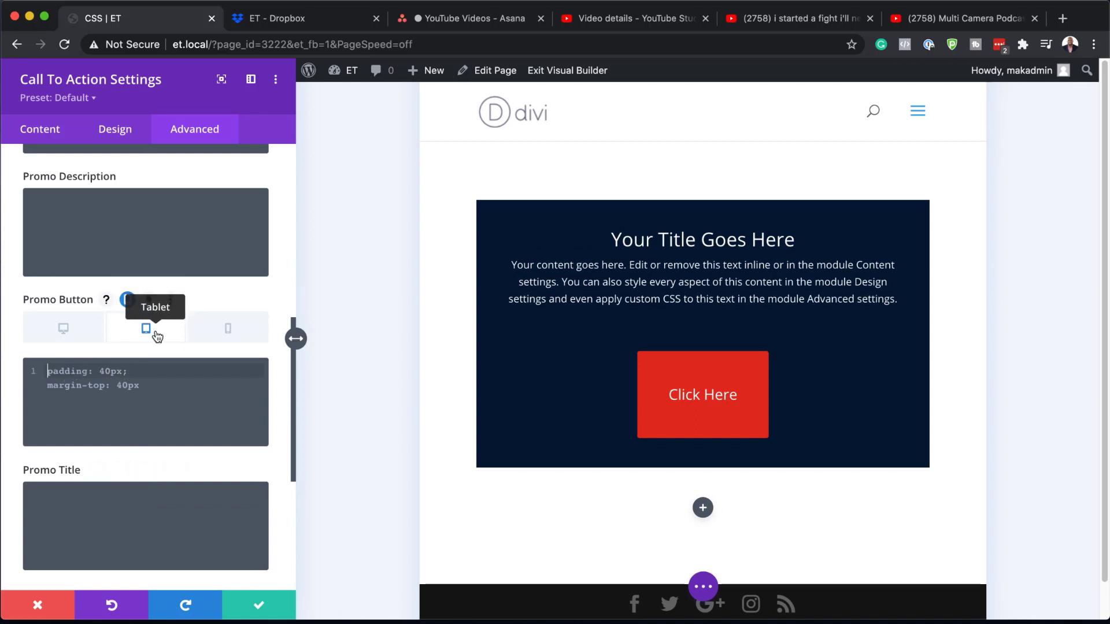
click(247, 329)
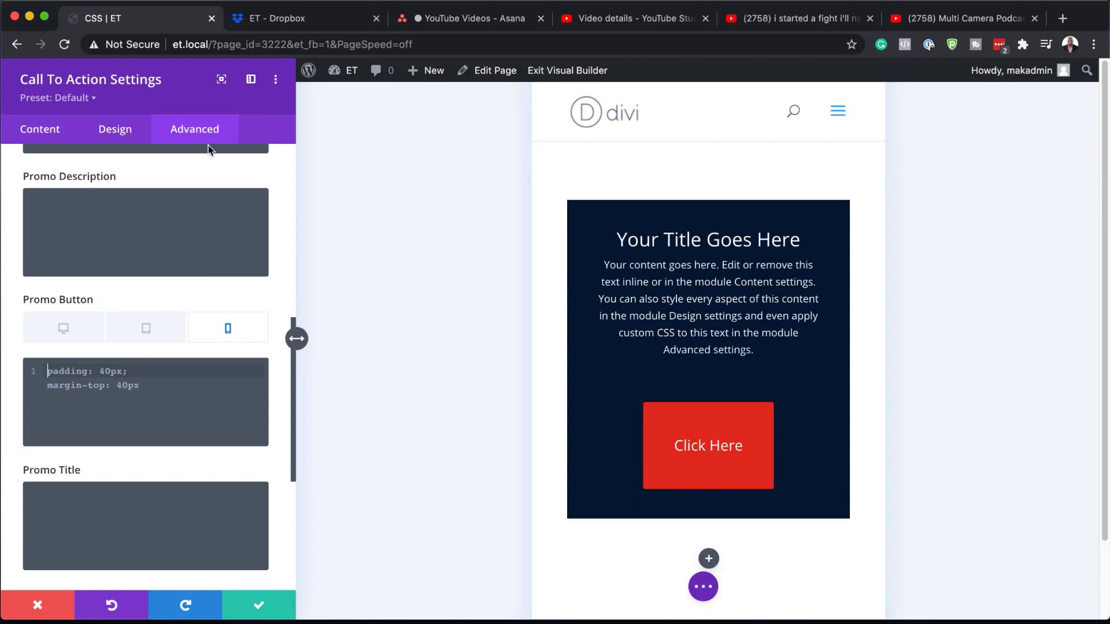
mouse_move(186, 340)
click(64, 328)
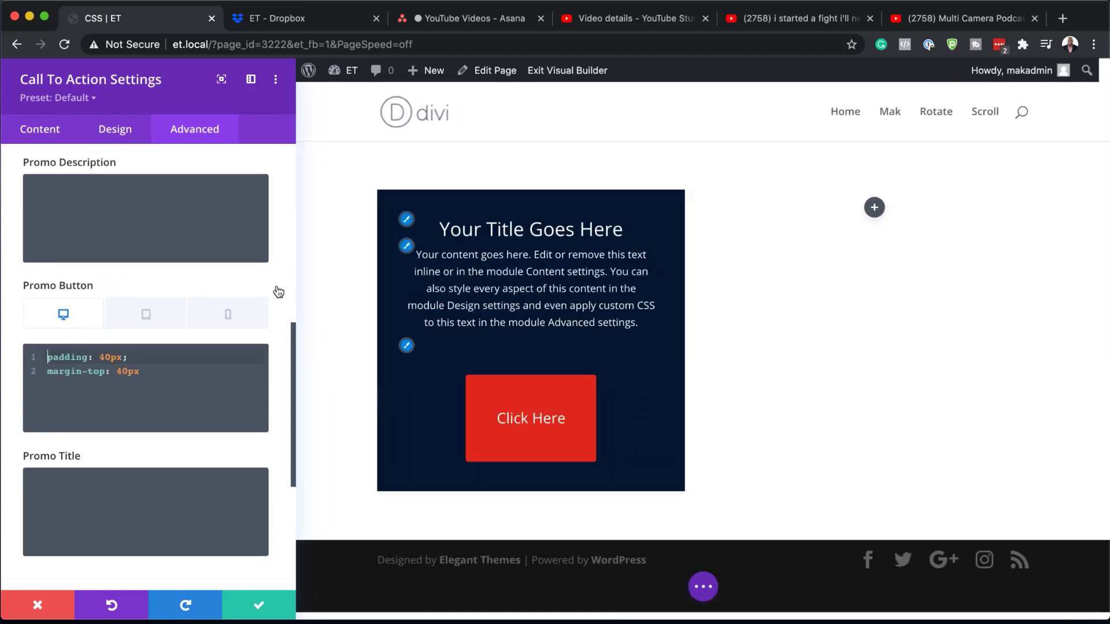
Step: Close the Call To Action settings and insert a Text module in the empty right column
click(42, 607)
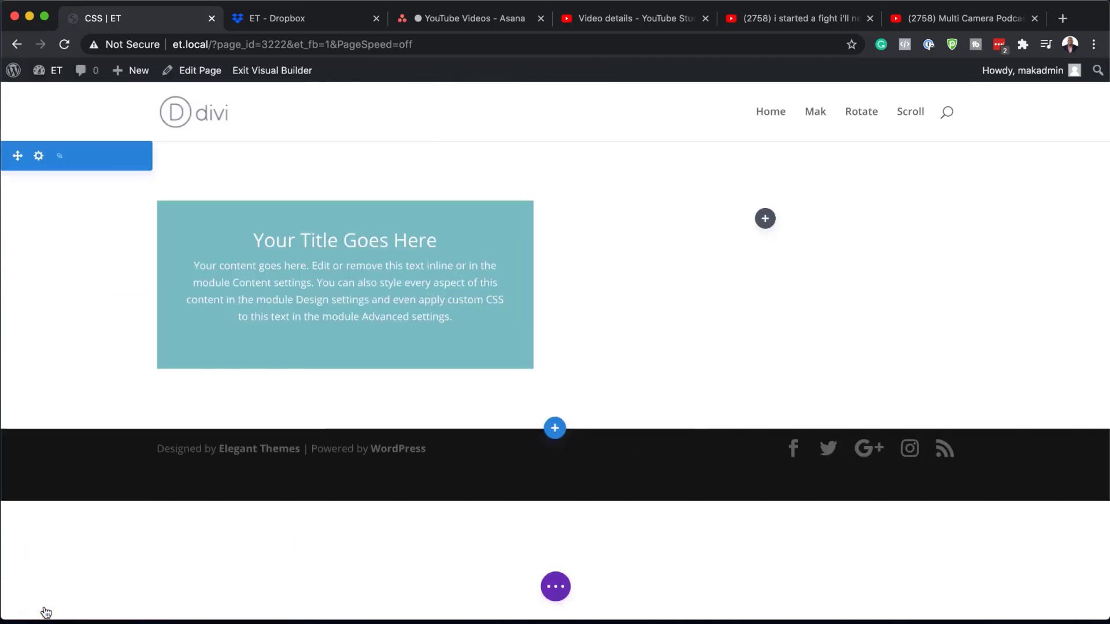
click(767, 220)
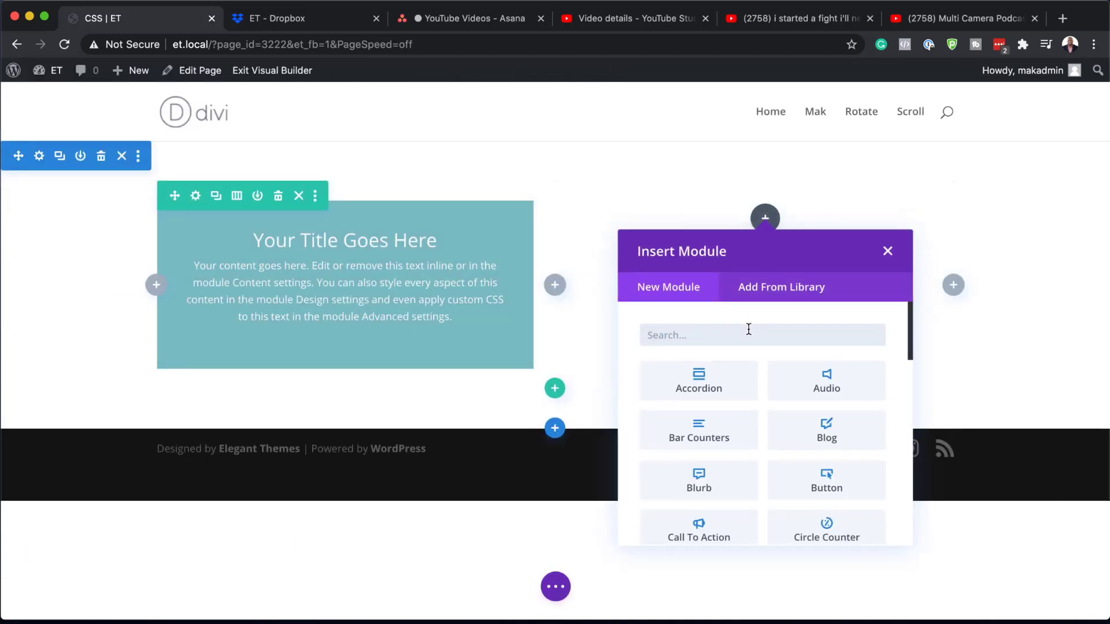
text(text)
click(740, 379)
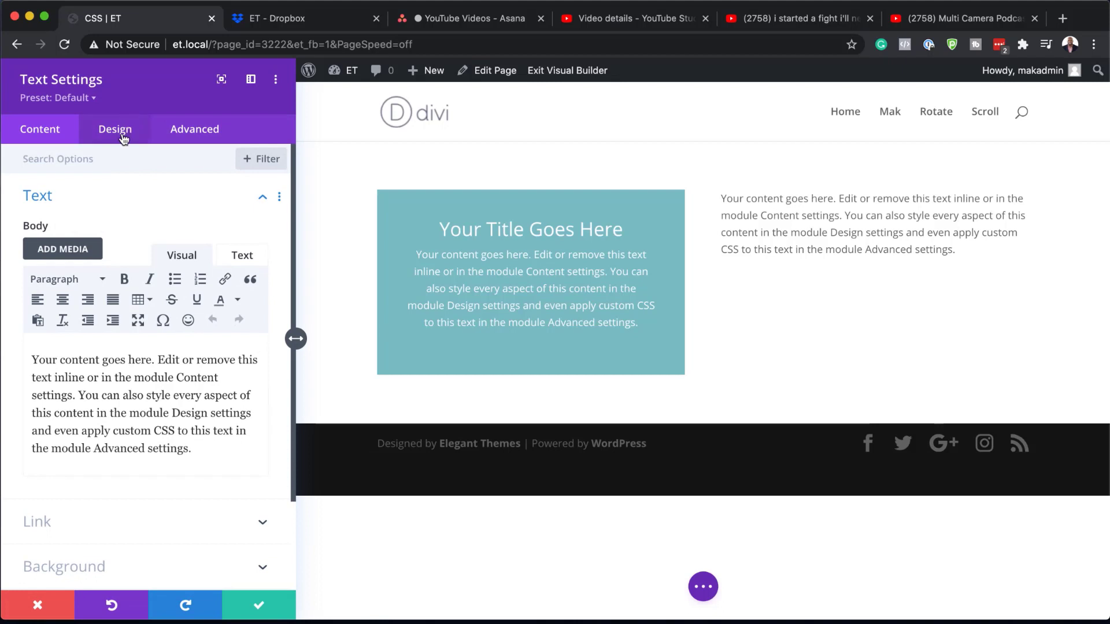
Step: Paste 'font-weight: bold;' into the Text module's Main Element custom CSS field
click(213, 130)
click(107, 242)
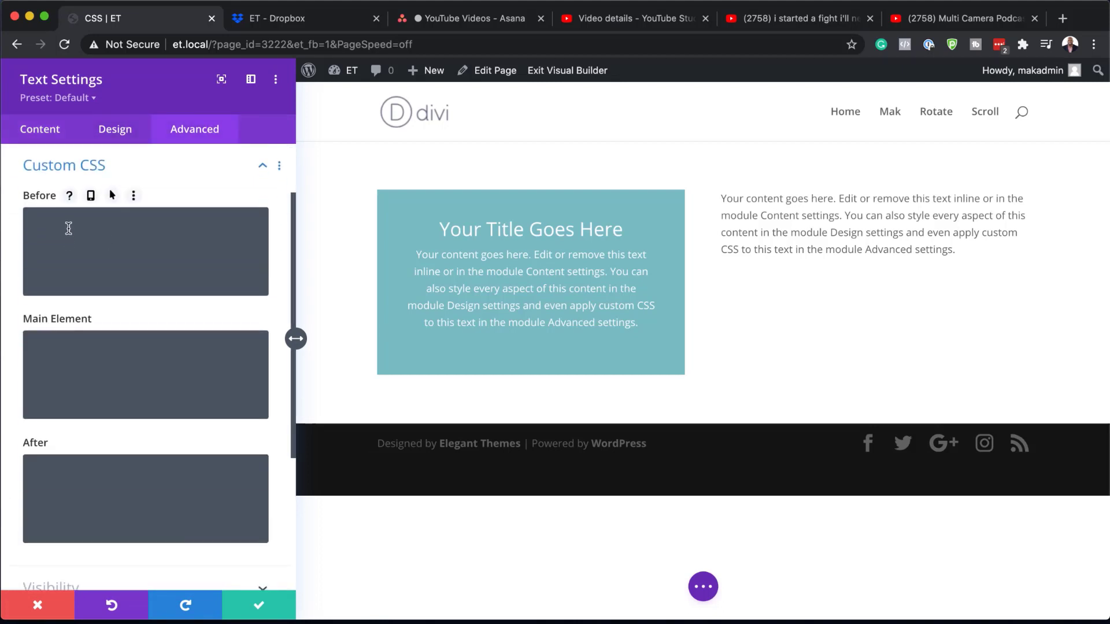
click(70, 220)
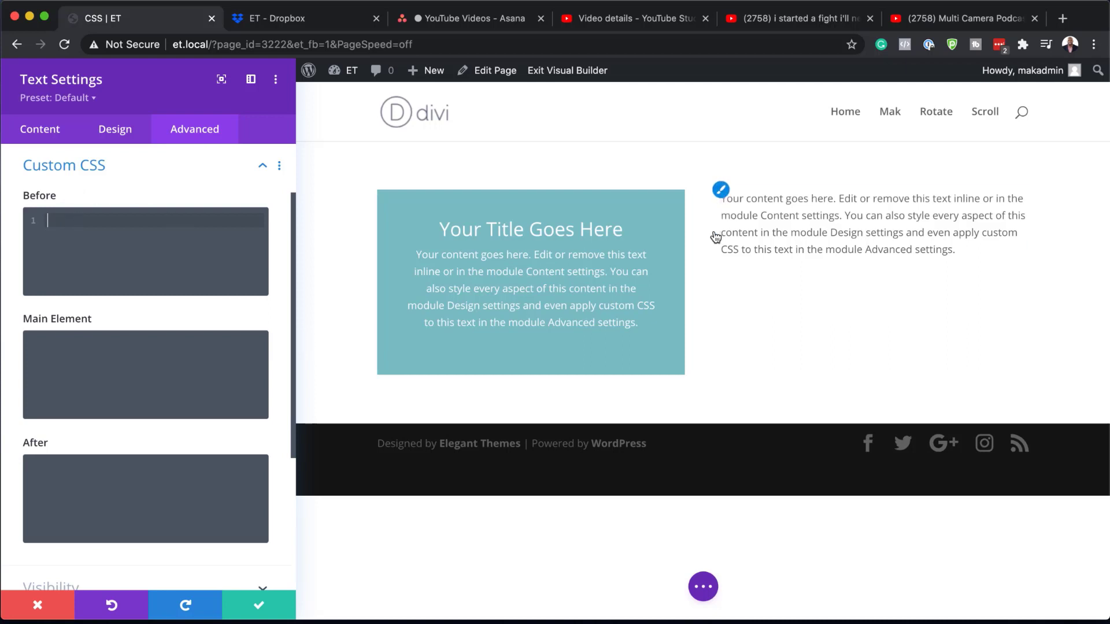
click(89, 347)
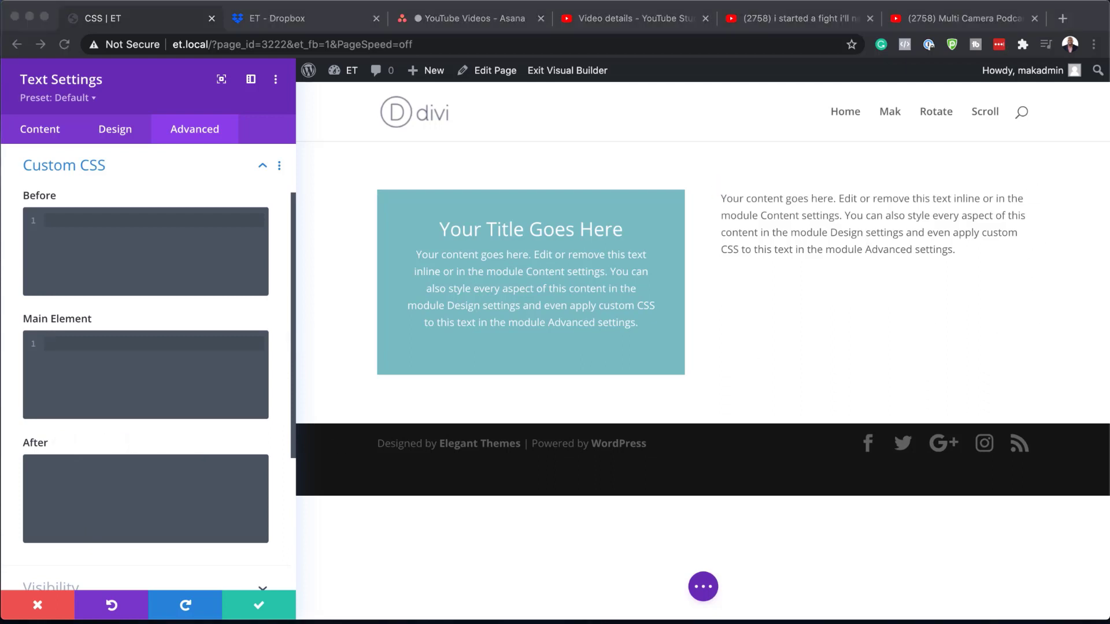
click(81, 345)
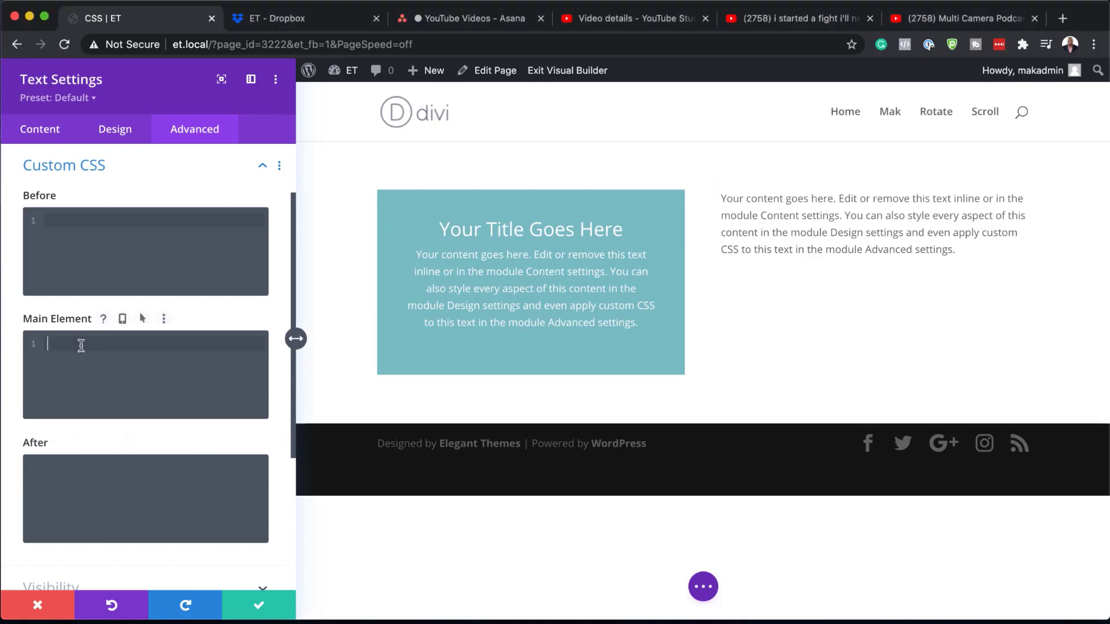
text(font-weight: bold;)
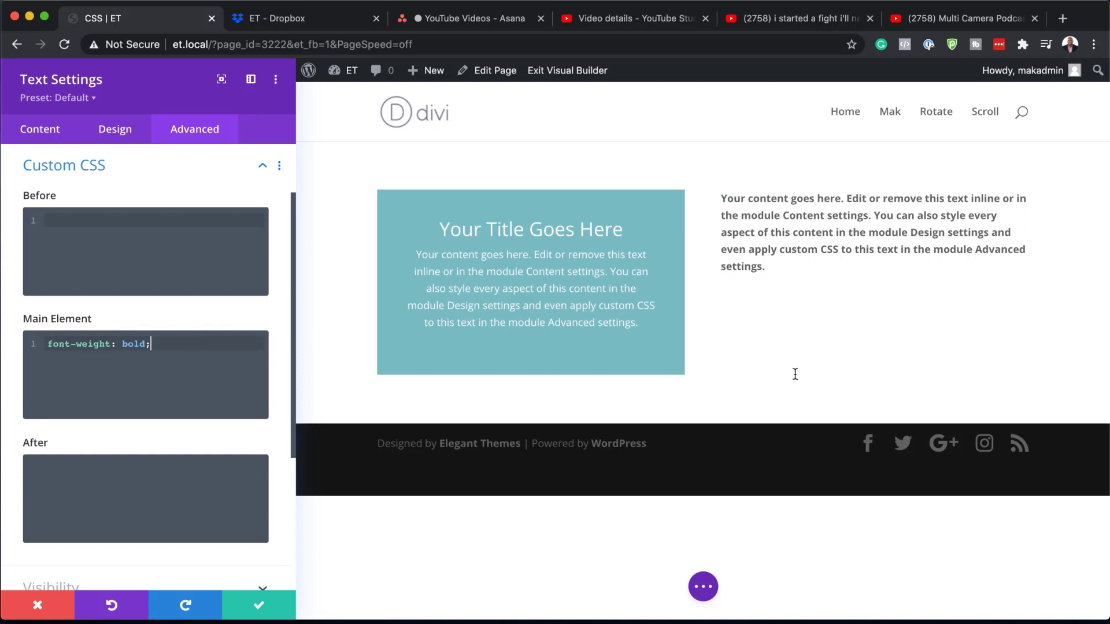
mouse_move(109, 349)
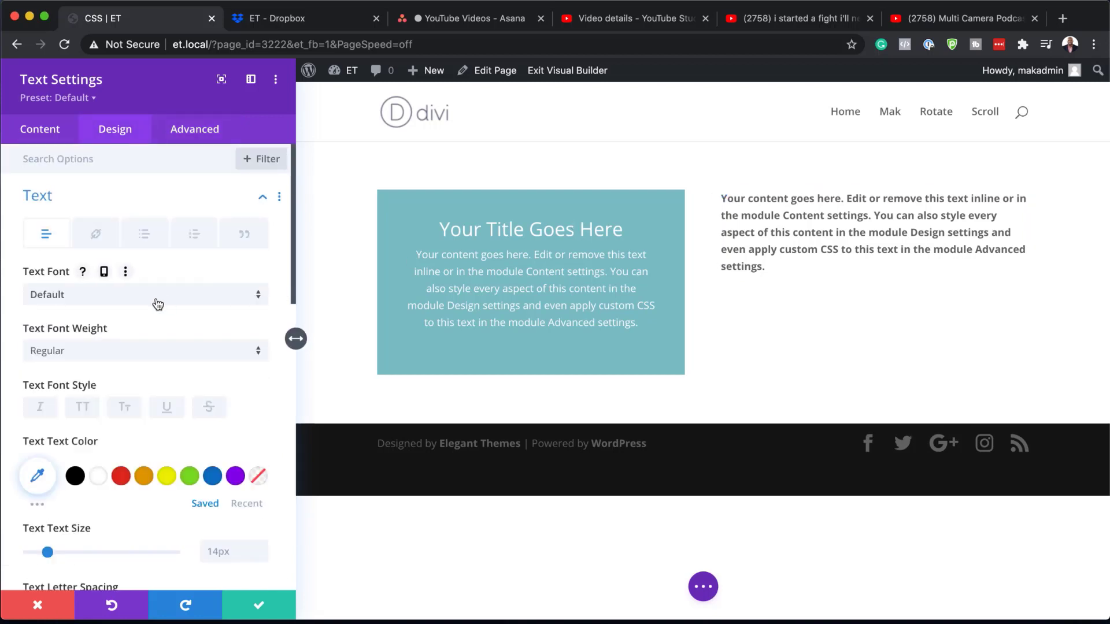
click(105, 354)
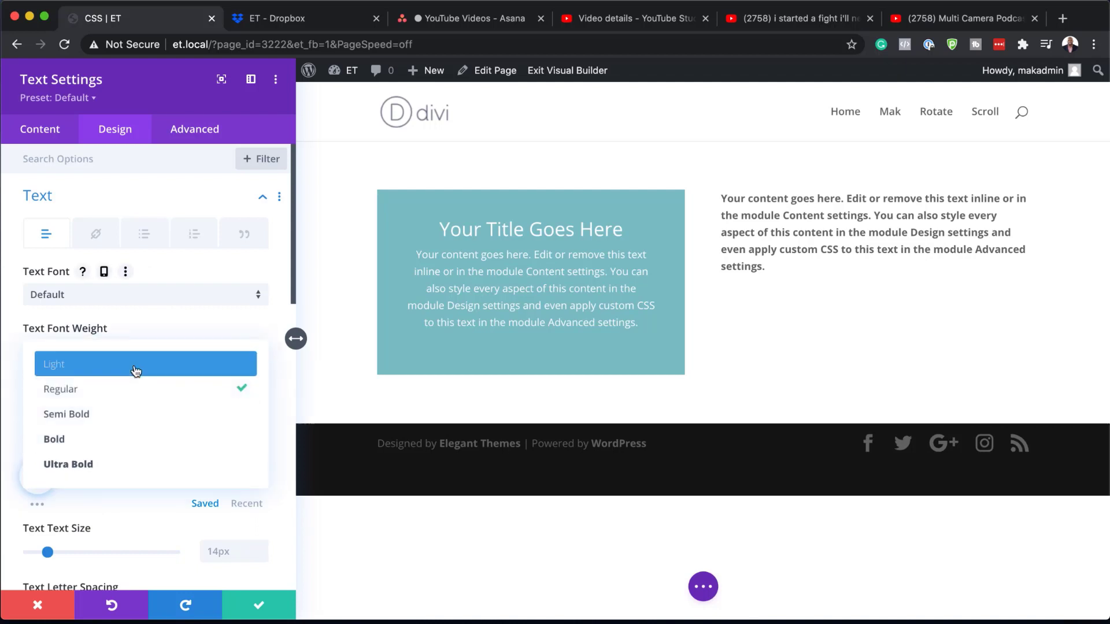
click(167, 323)
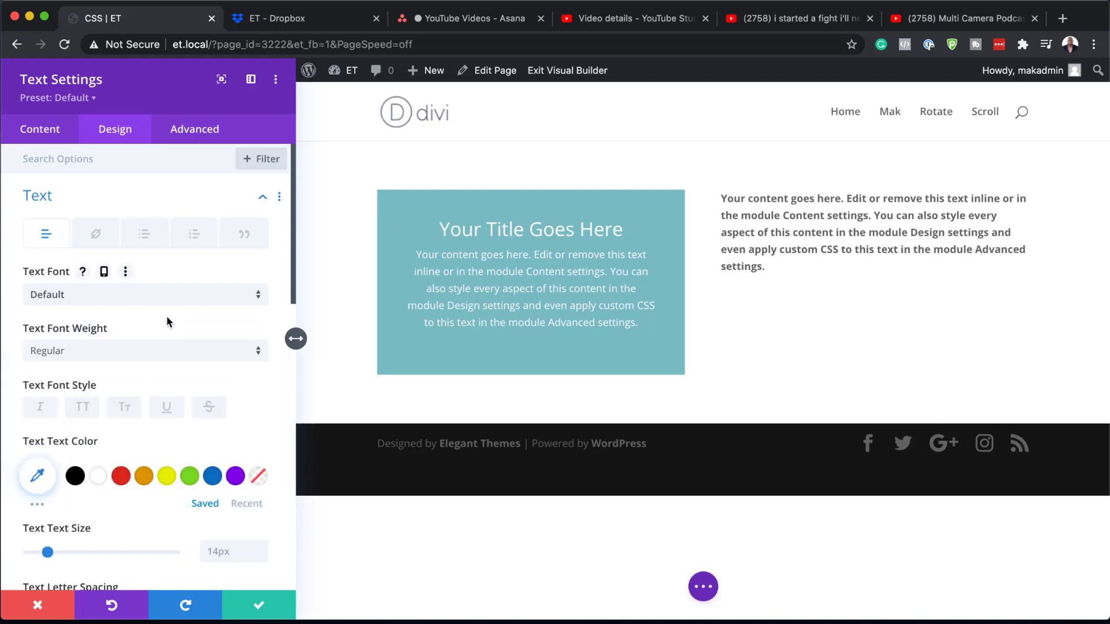